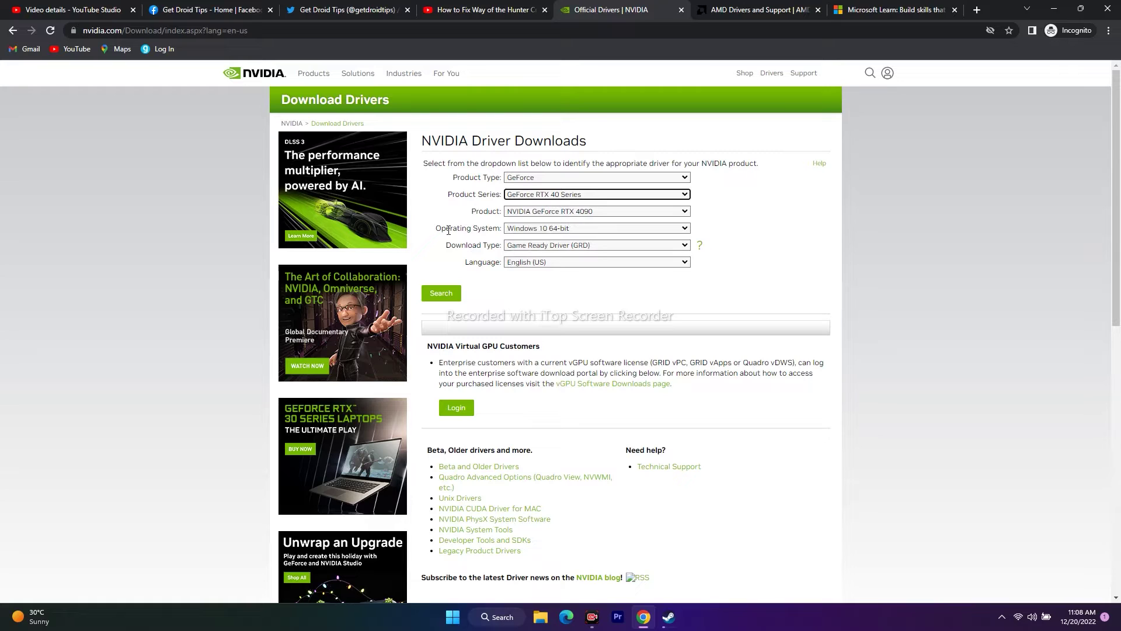
- Set the driver's operating system to Windows 11 and search for the matching GeForce RTX 4090 Game Ready Driver
{"action": "left_click", "coordinate": [549, 229]}
{"action": "left_click", "coordinate": [552, 251]}
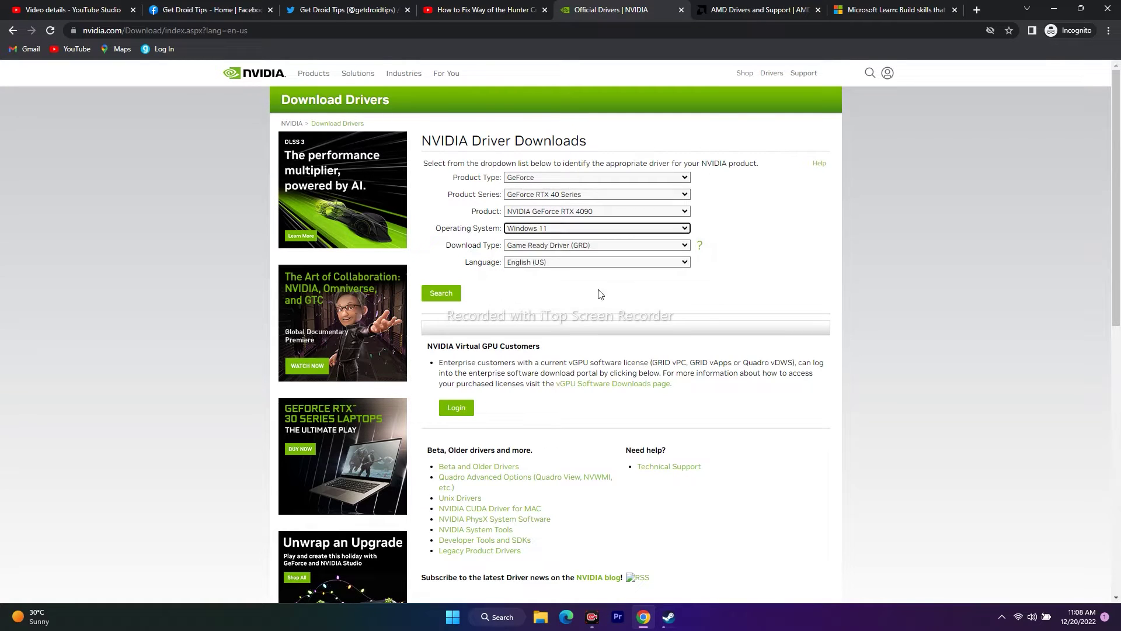
{"action": "left_click", "coordinate": [553, 229]}
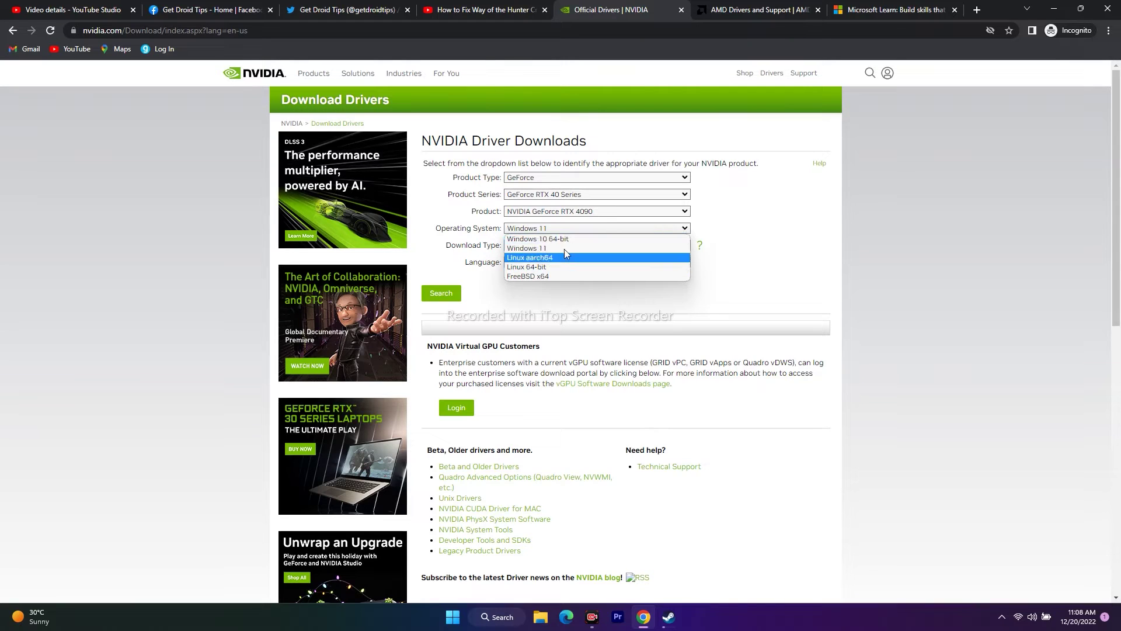
{"action": "left_click", "coordinate": [781, 260]}
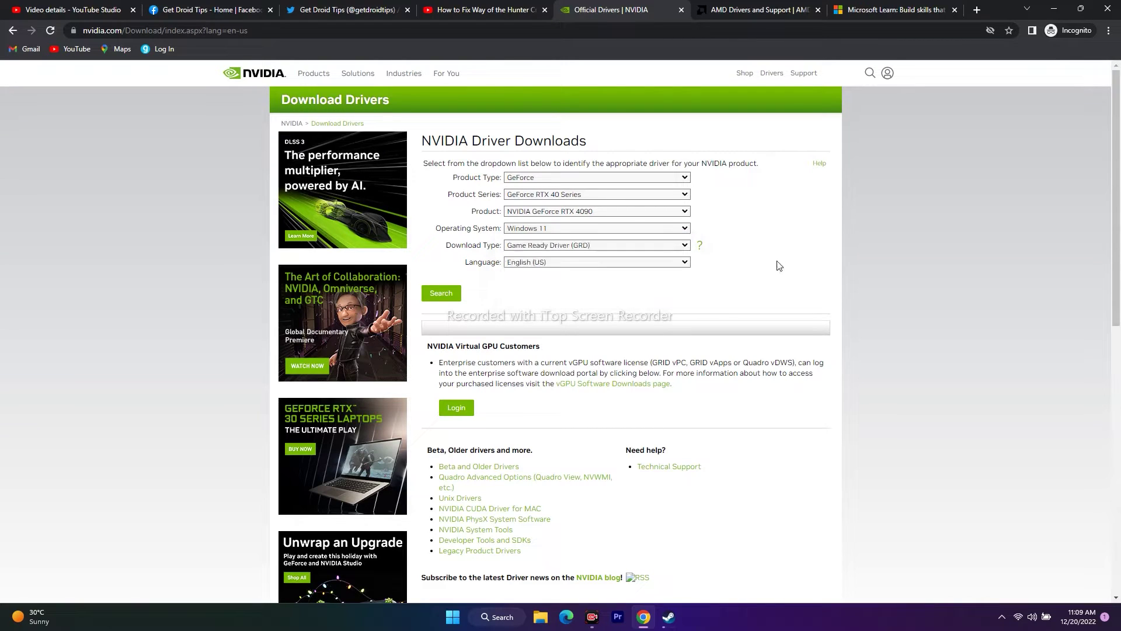
{"action": "left_click", "coordinate": [454, 294]}
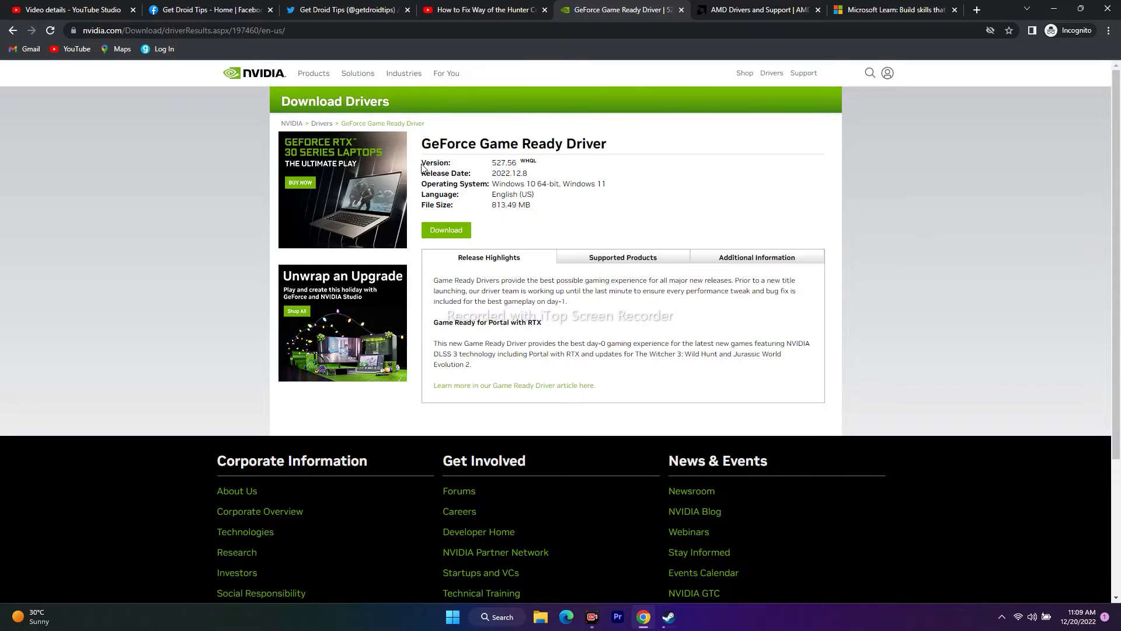
- Examine the version, release date and file size of the GeForce Game Ready Driver
{"action": "left_click_drag", "start_coordinate": [427, 162], "coordinate": [604, 170]}
{"action": "left_click", "coordinate": [605, 170]}
{"action": "left_click_drag", "start_coordinate": [532, 176], "coordinate": [488, 180]}
{"action": "left_click", "coordinate": [535, 178]}
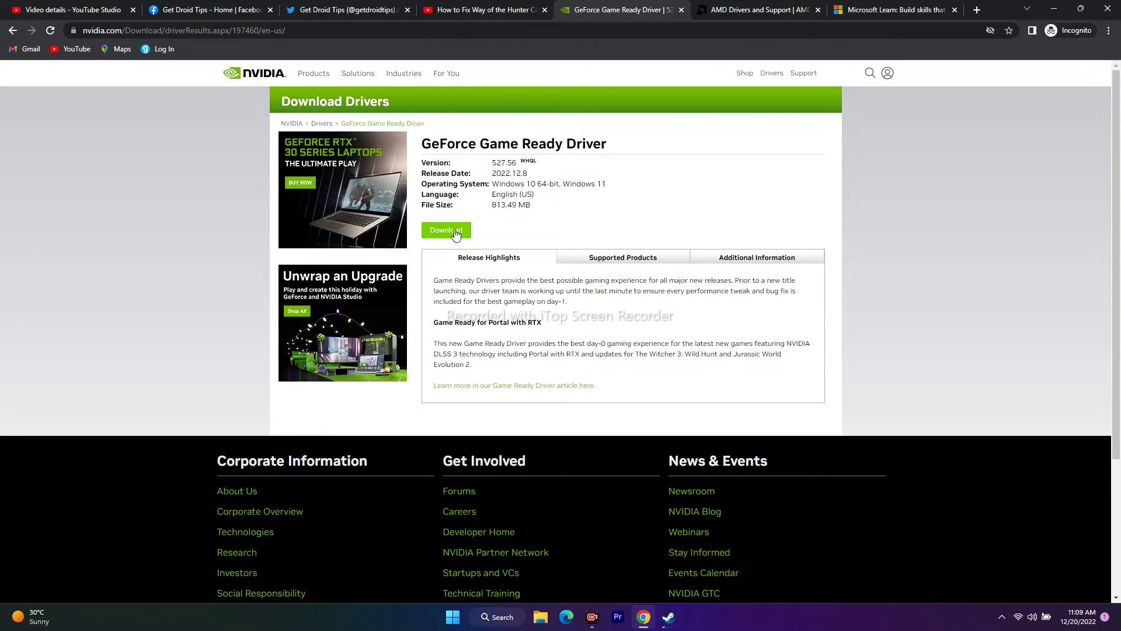
{"action": "left_click_drag", "start_coordinate": [547, 206], "coordinate": [486, 206]}
{"action": "left_click", "coordinate": [560, 209]}
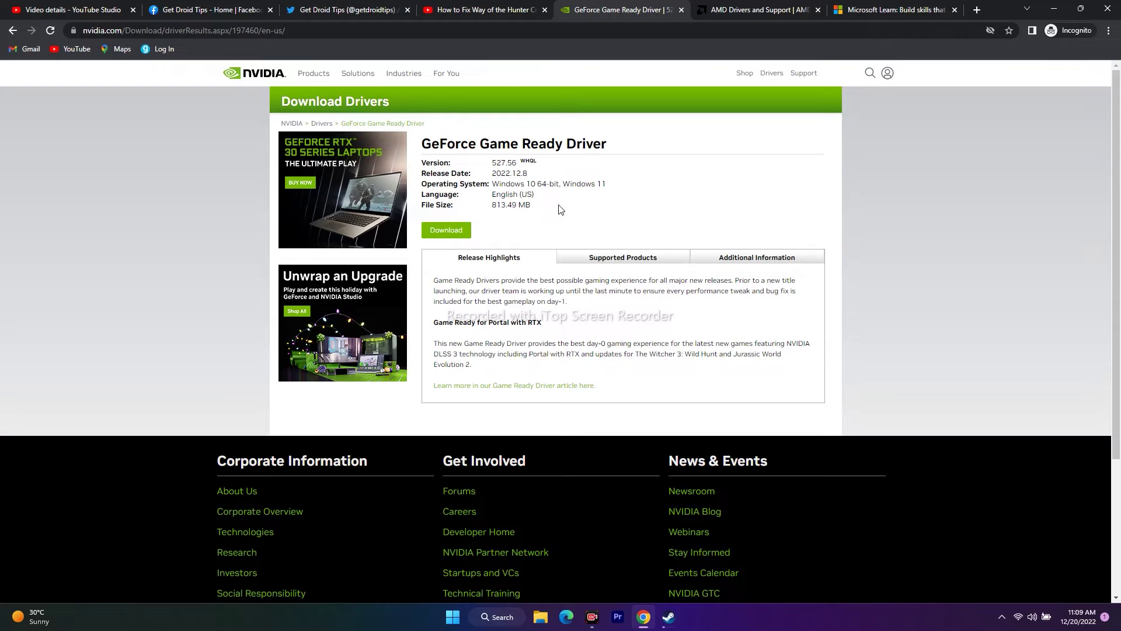
- On the AMD support page, select Graphics, Radeon RX 6000 Series, RX 6800 Series and Radeon RX 6800, and submit the selection
{"action": "left_click", "coordinate": [715, 10]}
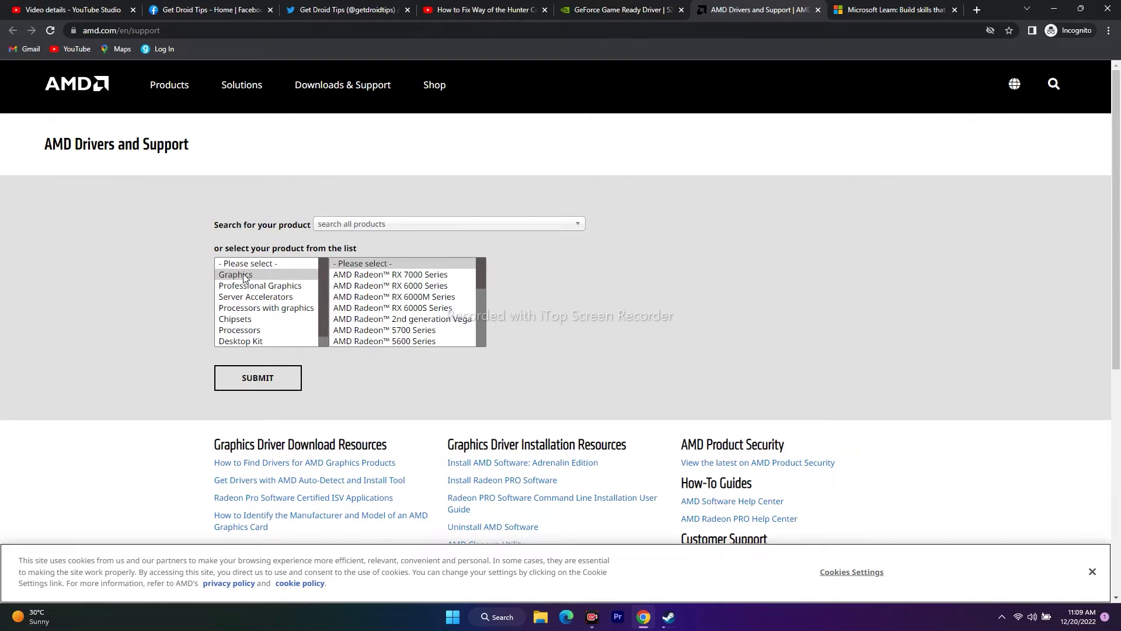
{"action": "left_click", "coordinate": [432, 286]}
{"action": "left_click", "coordinate": [547, 286]}
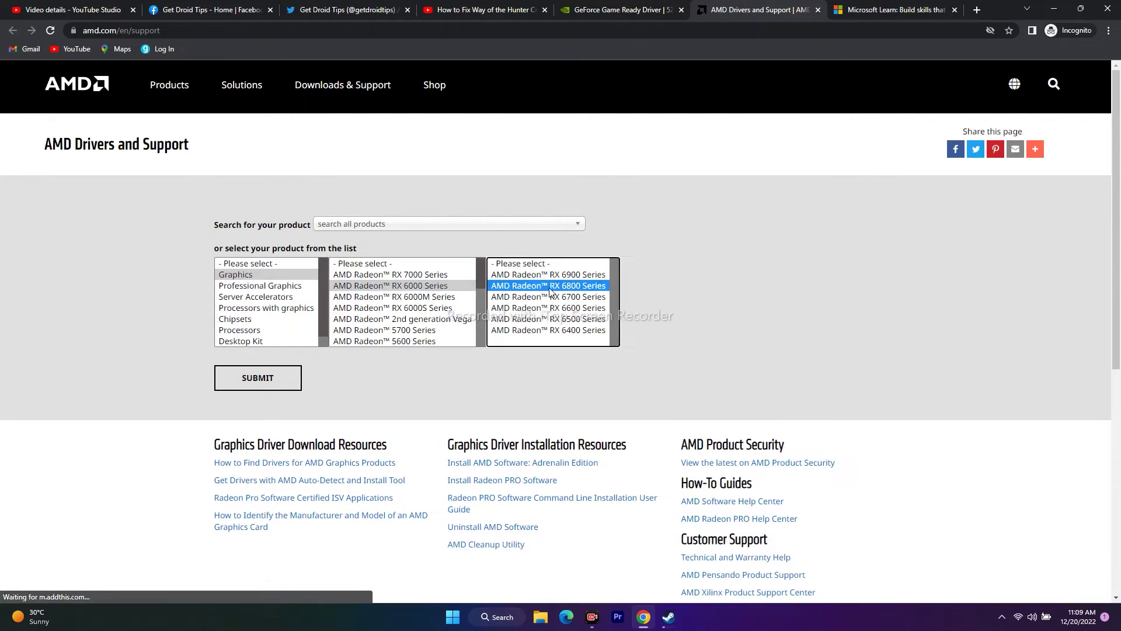
{"action": "left_click", "coordinate": [649, 286]}
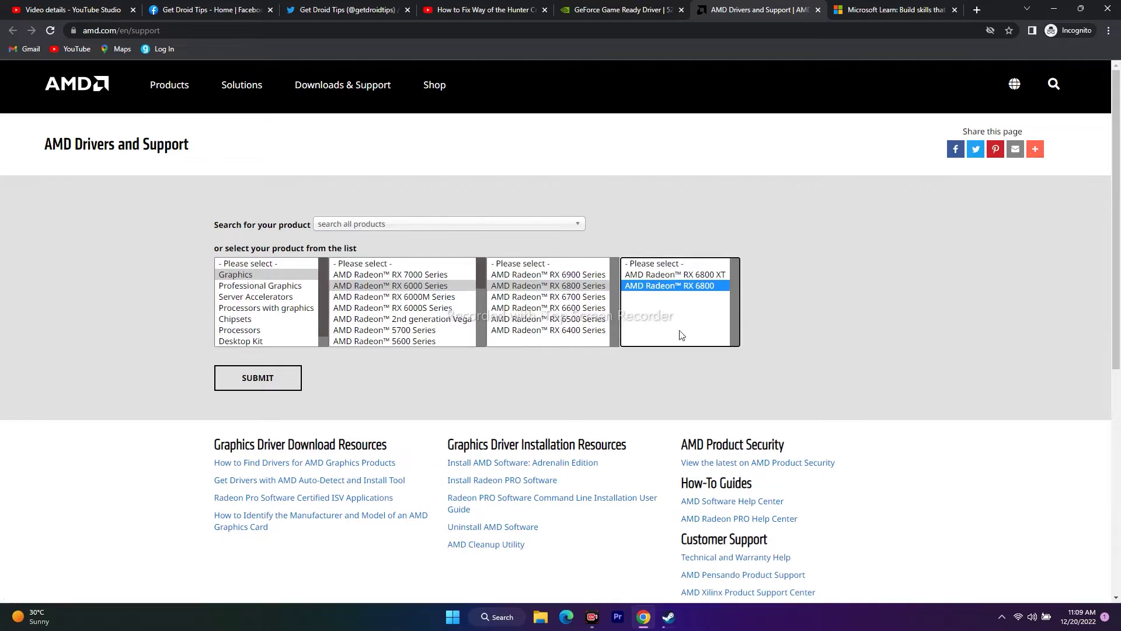
{"action": "left_click", "coordinate": [259, 378]}
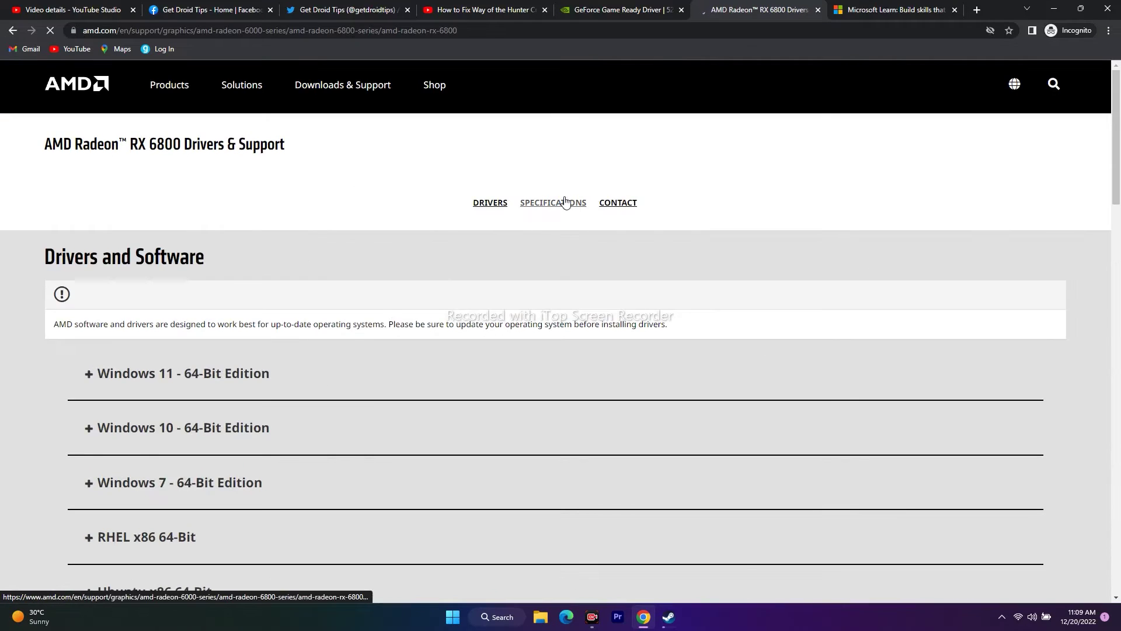
- Examine the AMD Adrenalin Edition downloads offered for Windows 11 and Windows 10 64-Bit Edition, collapsing each section again
{"action": "scroll", "coordinate": [564, 199], "scroll_direction": "down", "scroll_amount": 2}
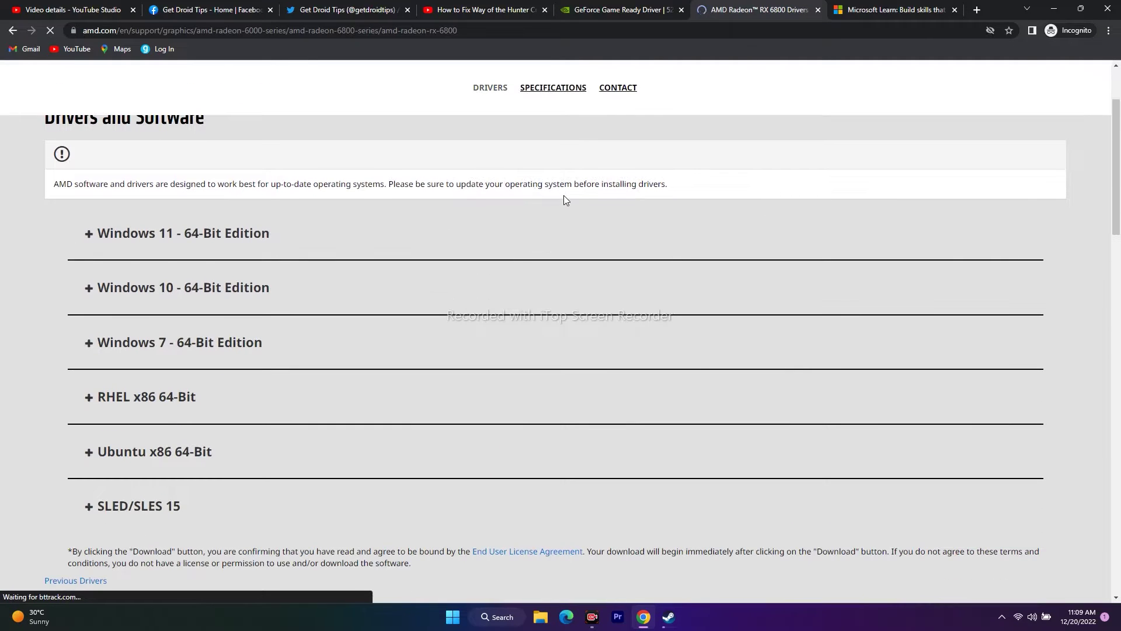
{"action": "left_click", "coordinate": [91, 233]}
{"action": "left_click", "coordinate": [829, 314]}
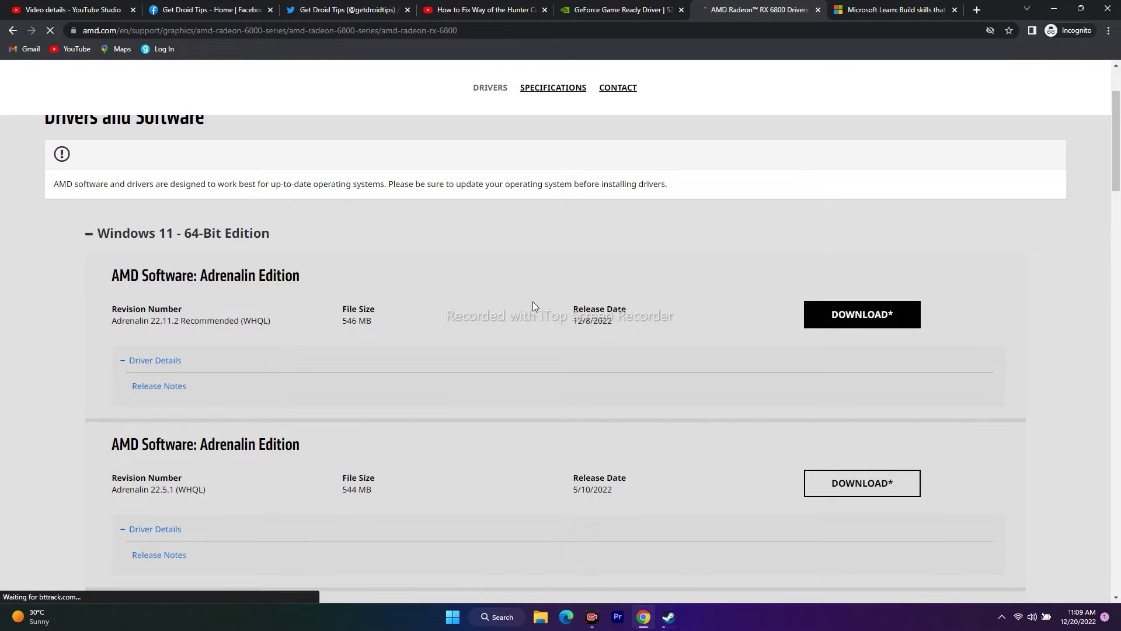
{"action": "left_click", "coordinate": [85, 234]}
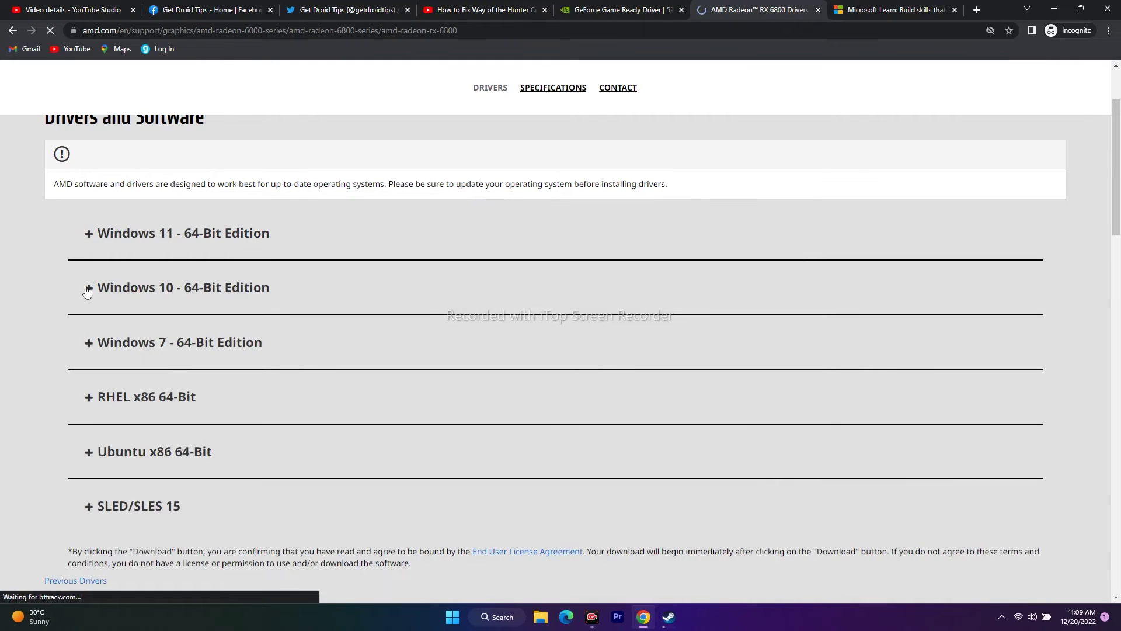
{"action": "left_click", "coordinate": [91, 287]}
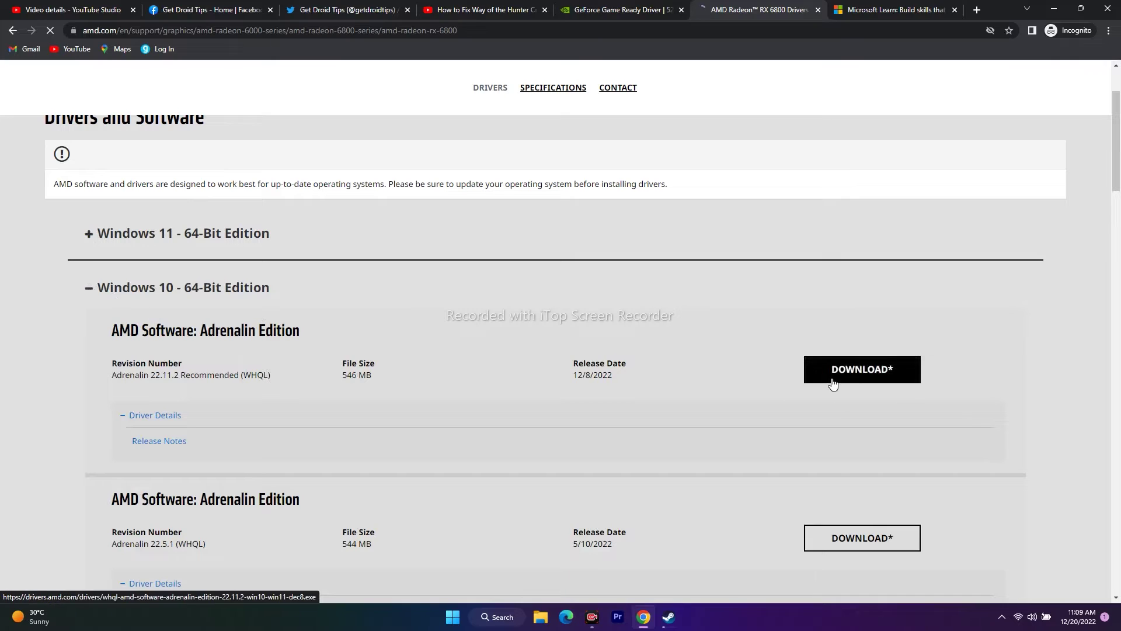
{"action": "left_click", "coordinate": [91, 290]}
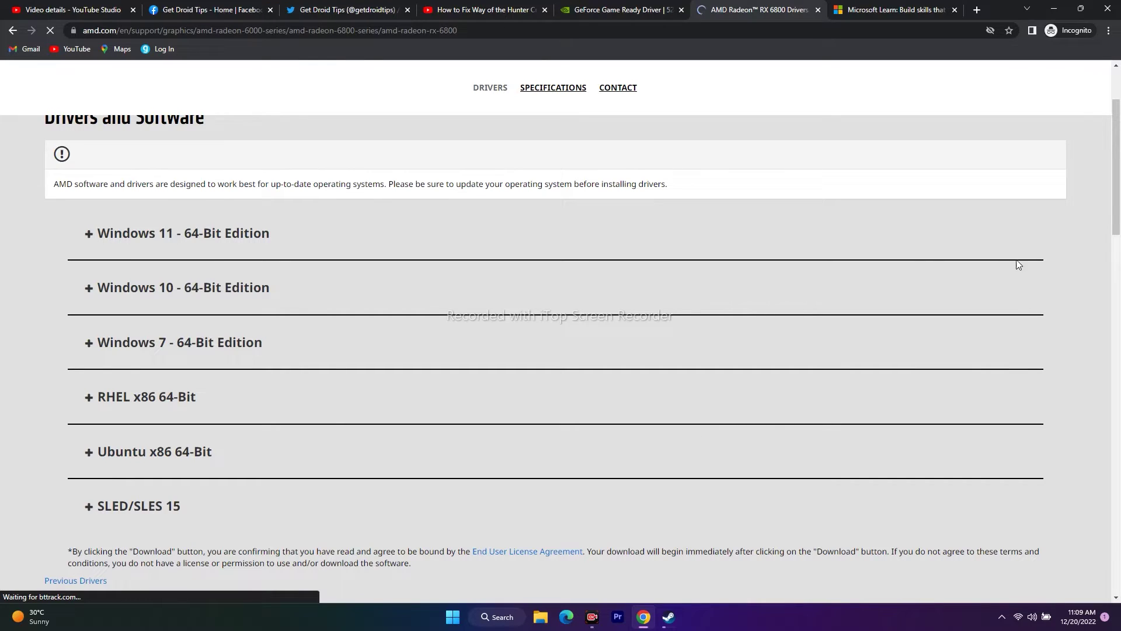
- Load google.com in the browser tab that shows Microsoft Learn
{"action": "left_click", "coordinate": [880, 5]}
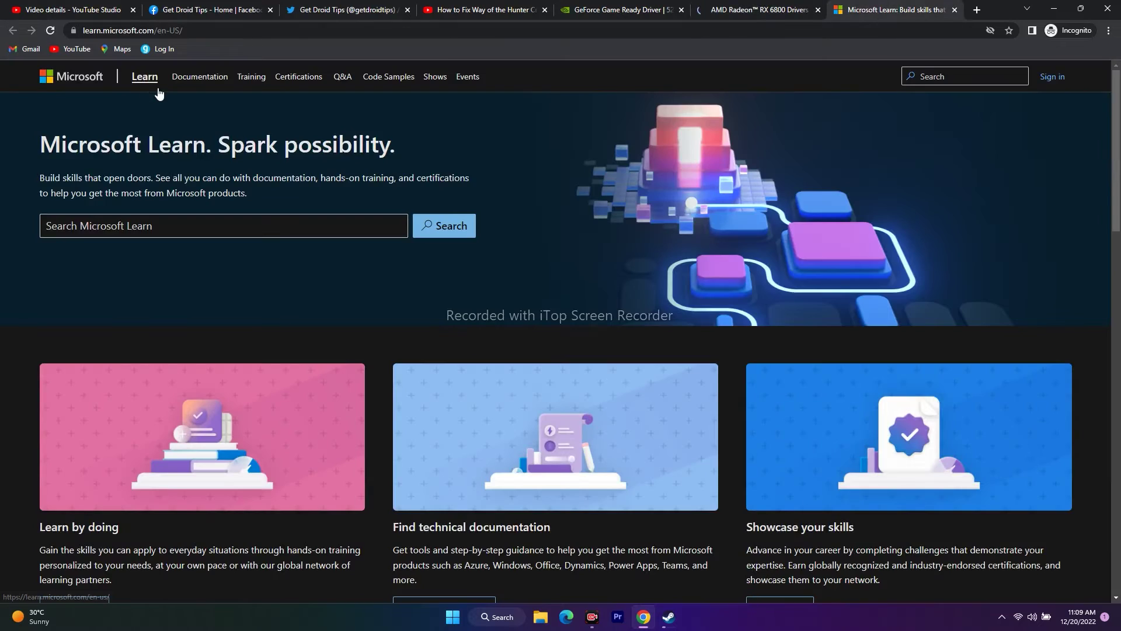
{"action": "left_click", "coordinate": [187, 31]}
{"action": "type", "text": "google"}
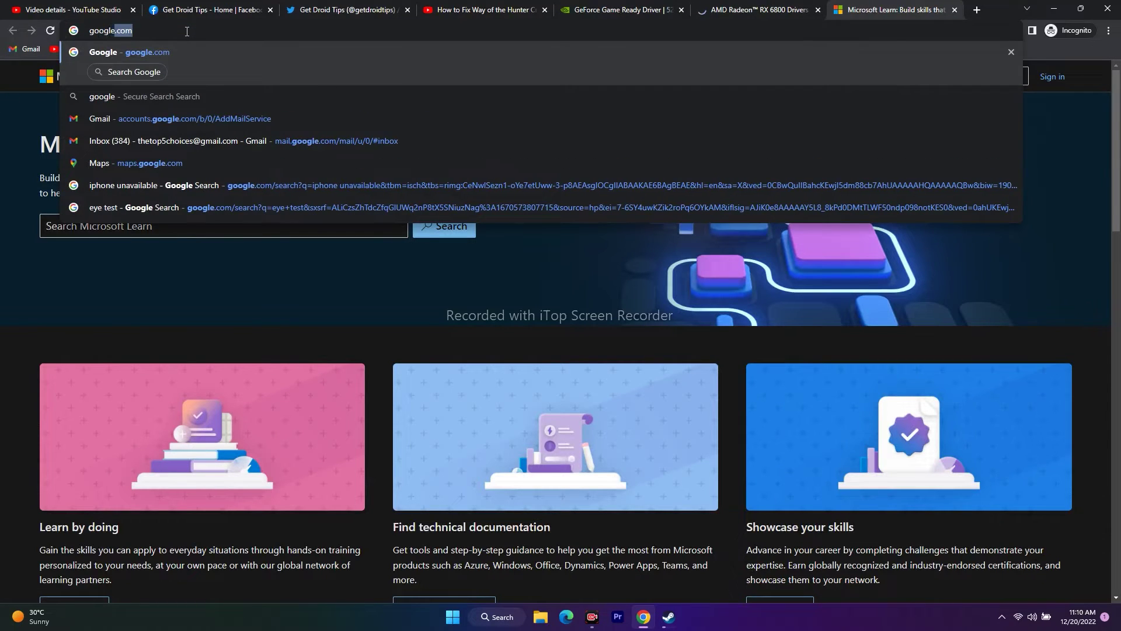
{"action": "key", "text": "Return"}
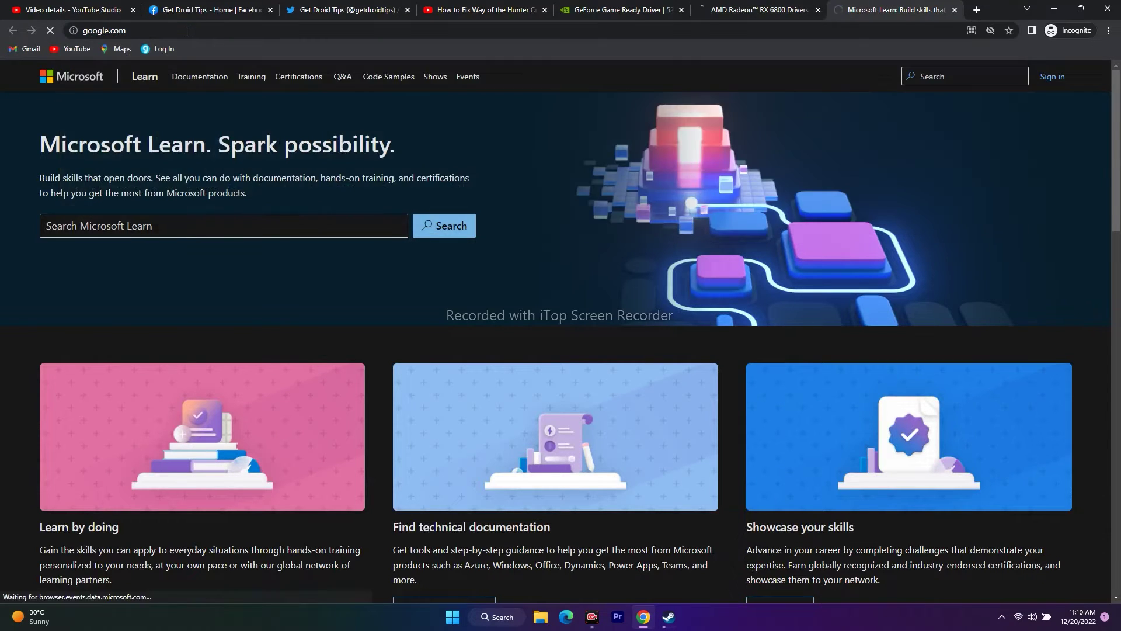
- Search for "microsoft visual c++ download" and open Microsoft's page of latest supported Visual C++ Redistributable downloads
{"action": "left_click", "coordinate": [447, 297]}
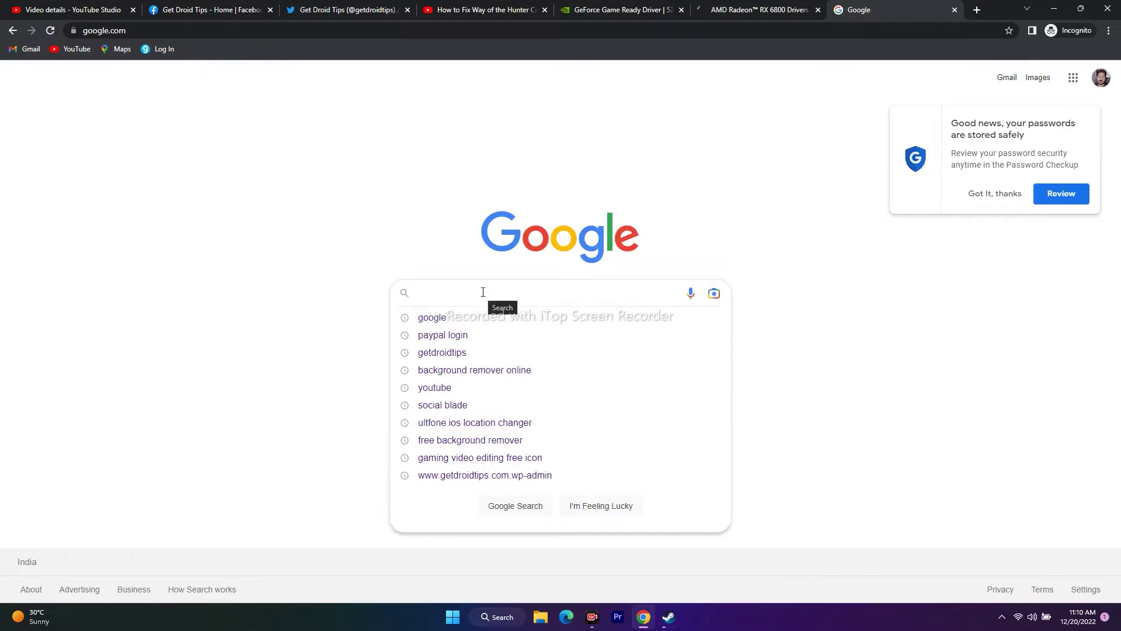
{"action": "type", "text": "micr"}
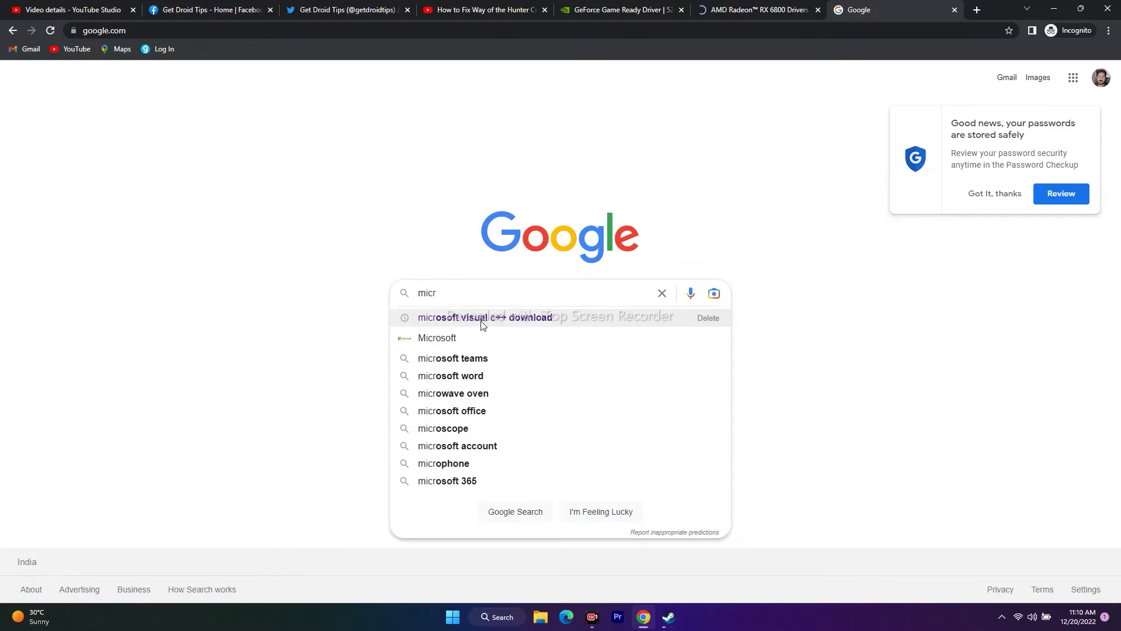
{"action": "left_click", "coordinate": [485, 317]}
{"action": "left_click", "coordinate": [256, 197]}
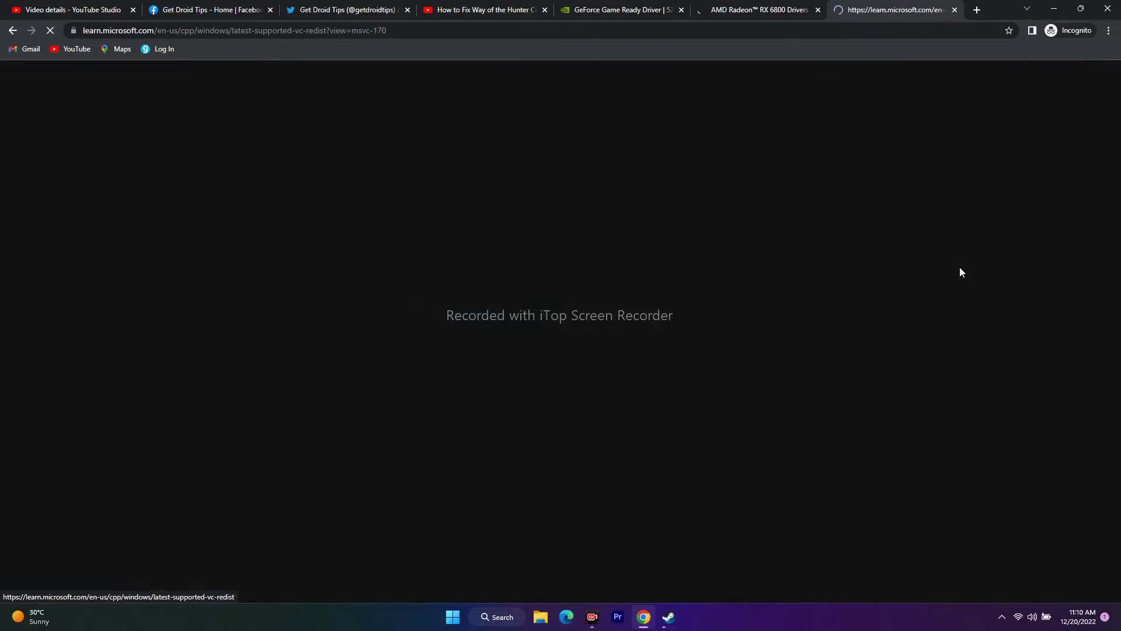
{"action": "scroll", "coordinate": [979, 344], "scroll_direction": "down", "scroll_amount": 1}
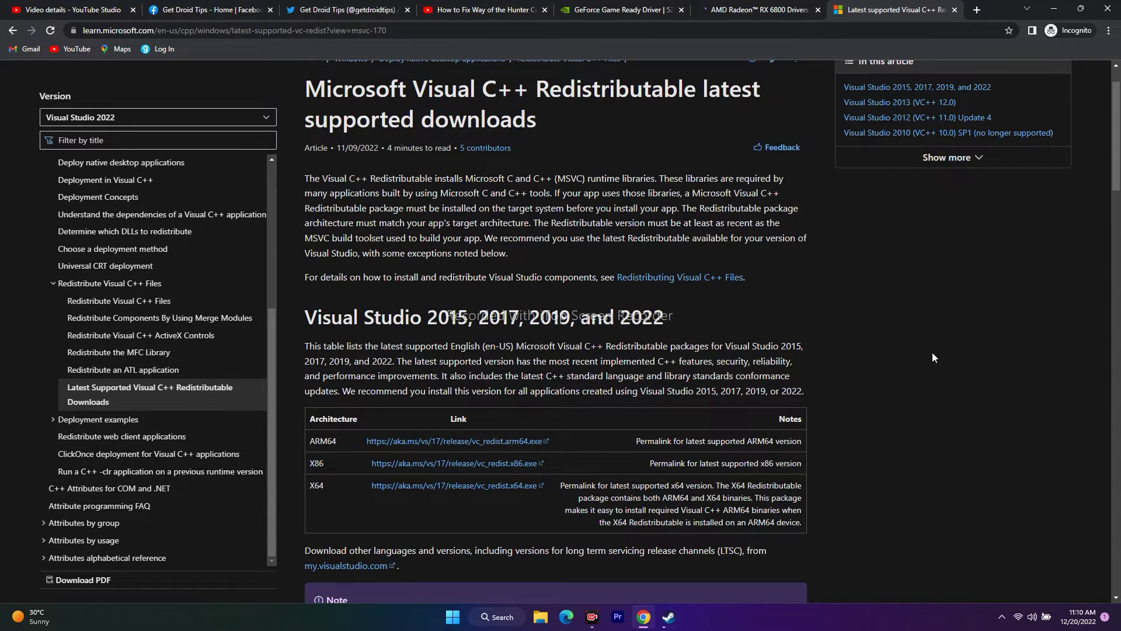
- Check the PC's system type on the System About page of Windows Settings and close Settings
{"action": "key", "text": "super+d"}
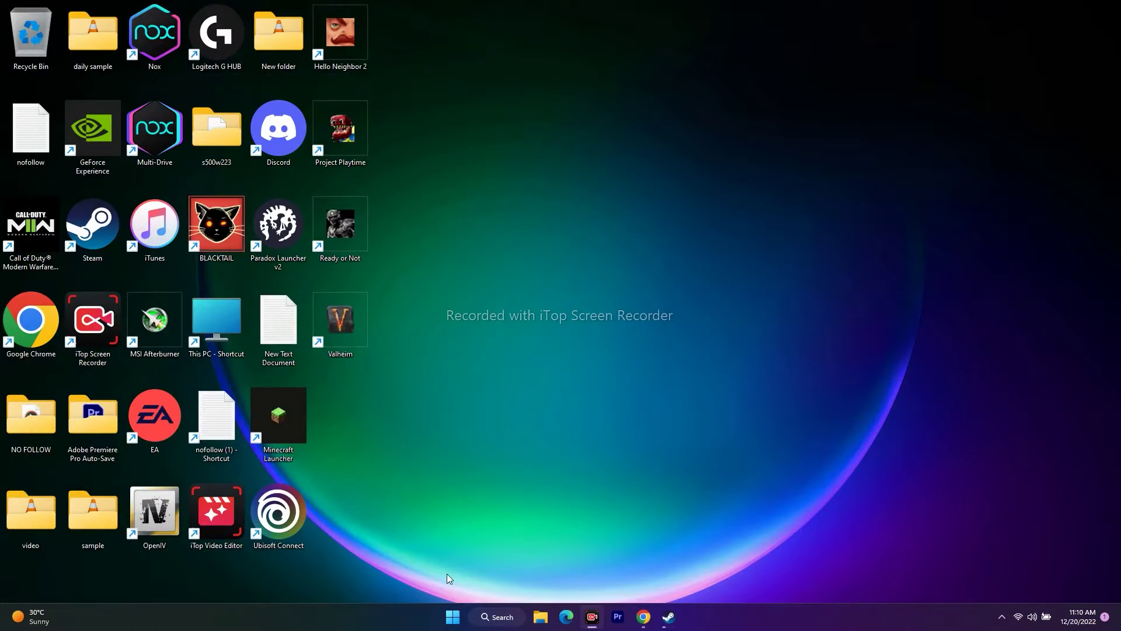
{"action": "left_click", "coordinate": [497, 617]}
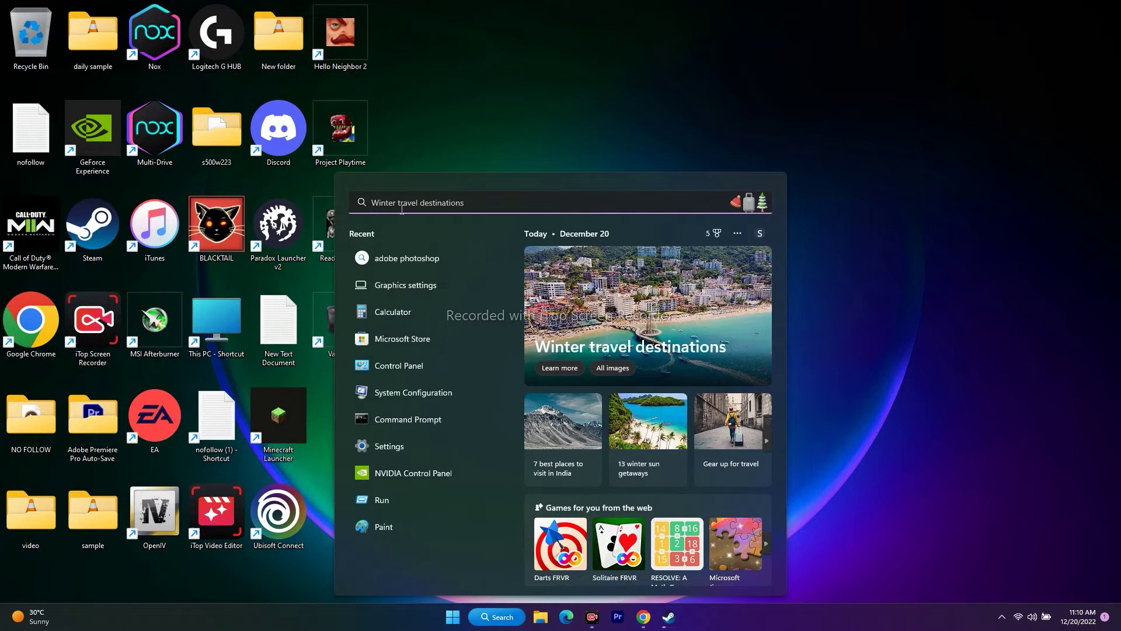
{"action": "left_click", "coordinate": [409, 446]}
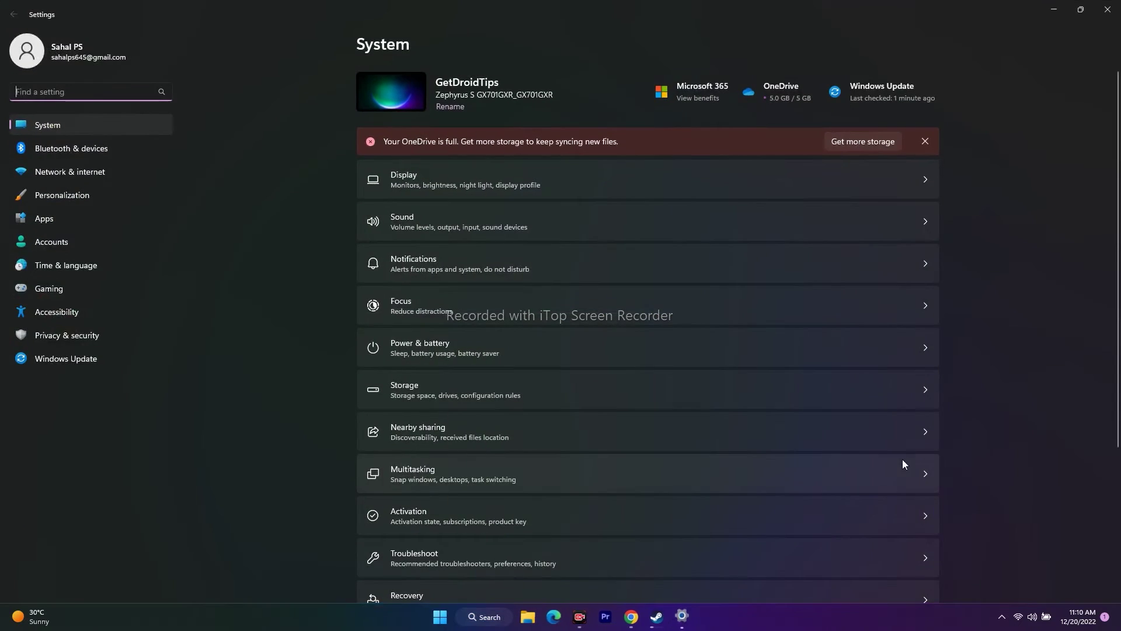
{"action": "scroll", "coordinate": [992, 266], "scroll_direction": "down", "scroll_amount": 5}
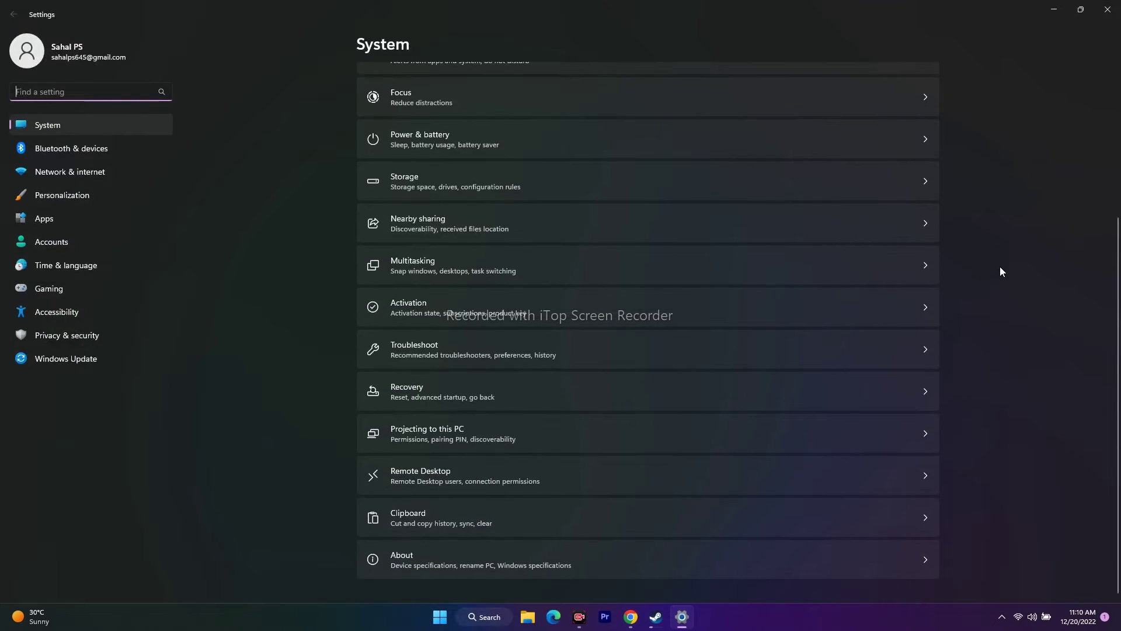
{"action": "left_click", "coordinate": [60, 127]}
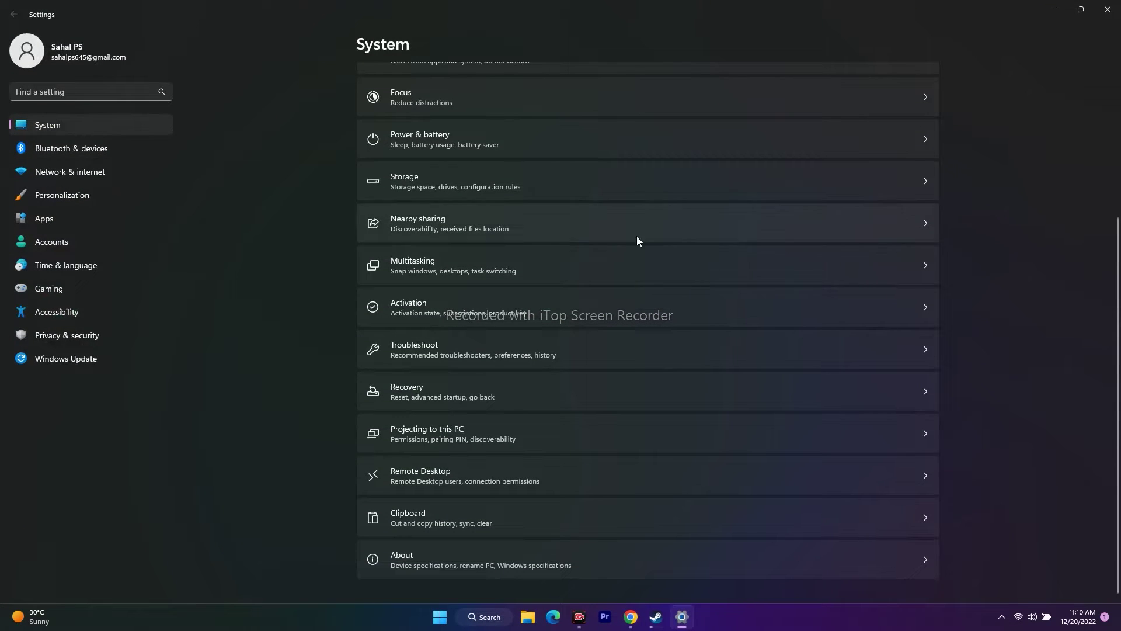
{"action": "left_click", "coordinate": [403, 552]}
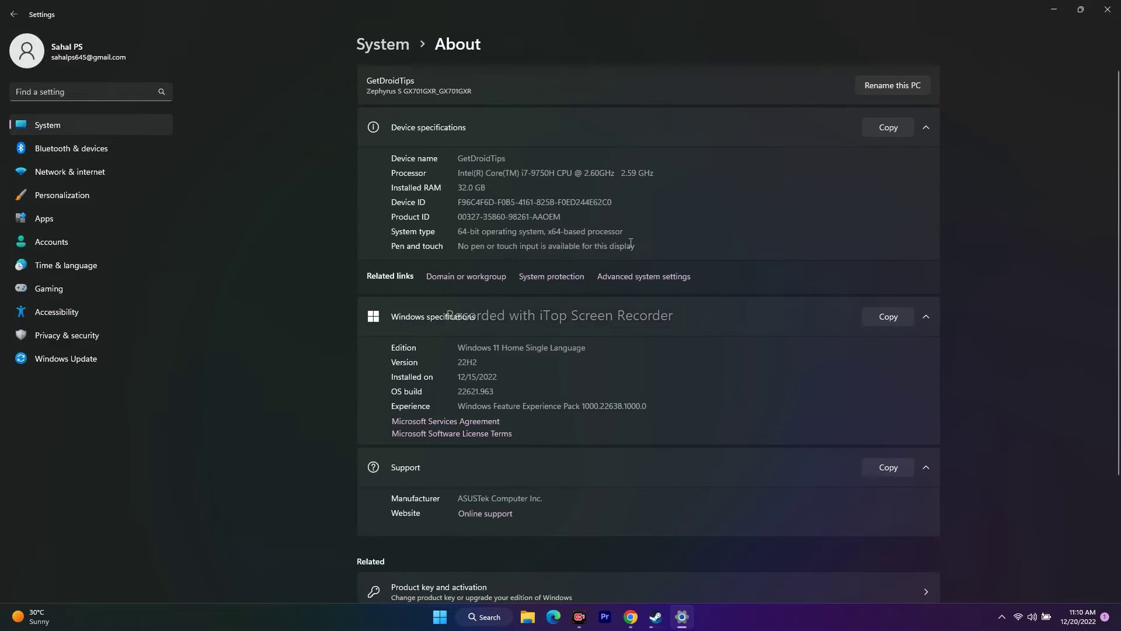
{"action": "left_click_drag", "start_coordinate": [461, 230], "coordinate": [646, 233]}
{"action": "left_click", "coordinate": [797, 229]}
{"action": "left_click", "coordinate": [1109, 10]}
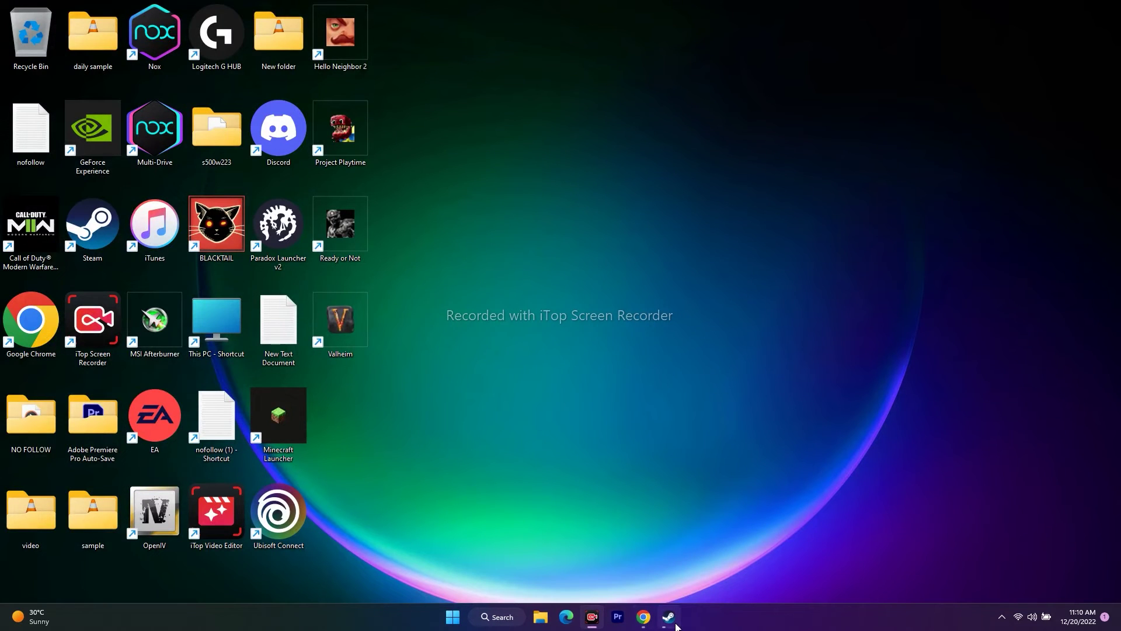
- Return to Chrome and examine the X64 and X86 download entries in the Visual Studio 2015, 2017, 2019, and 2022 table
{"action": "left_click", "coordinate": [643, 617]}
{"action": "scroll", "coordinate": [879, 310], "scroll_direction": "down", "scroll_amount": 3}
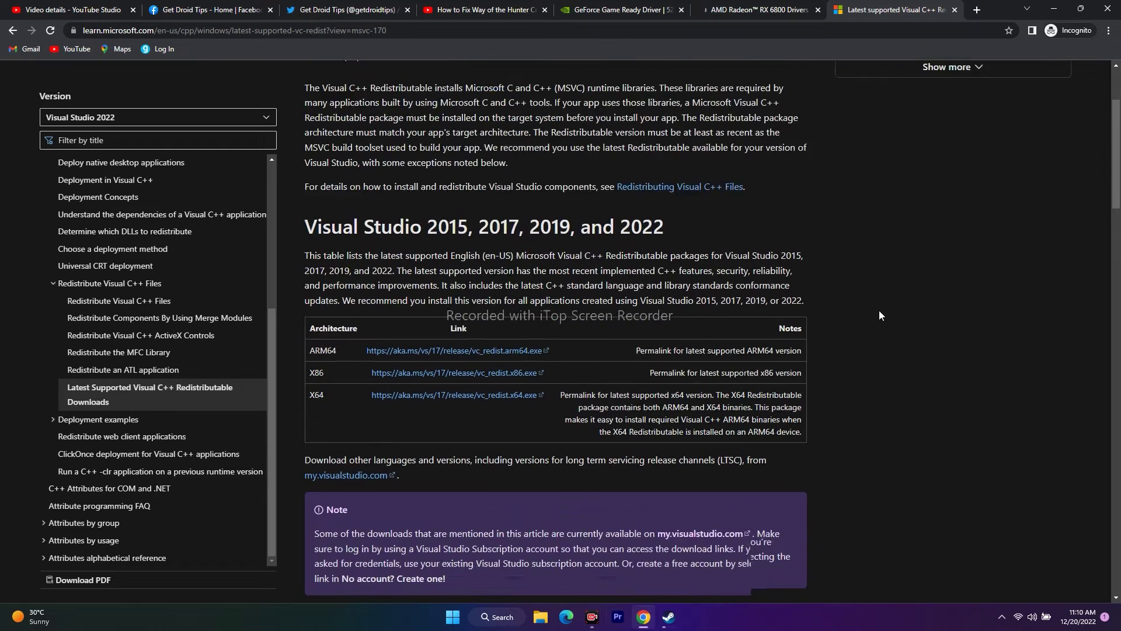
{"action": "left_click_drag", "start_coordinate": [327, 366], "coordinate": [300, 378]}
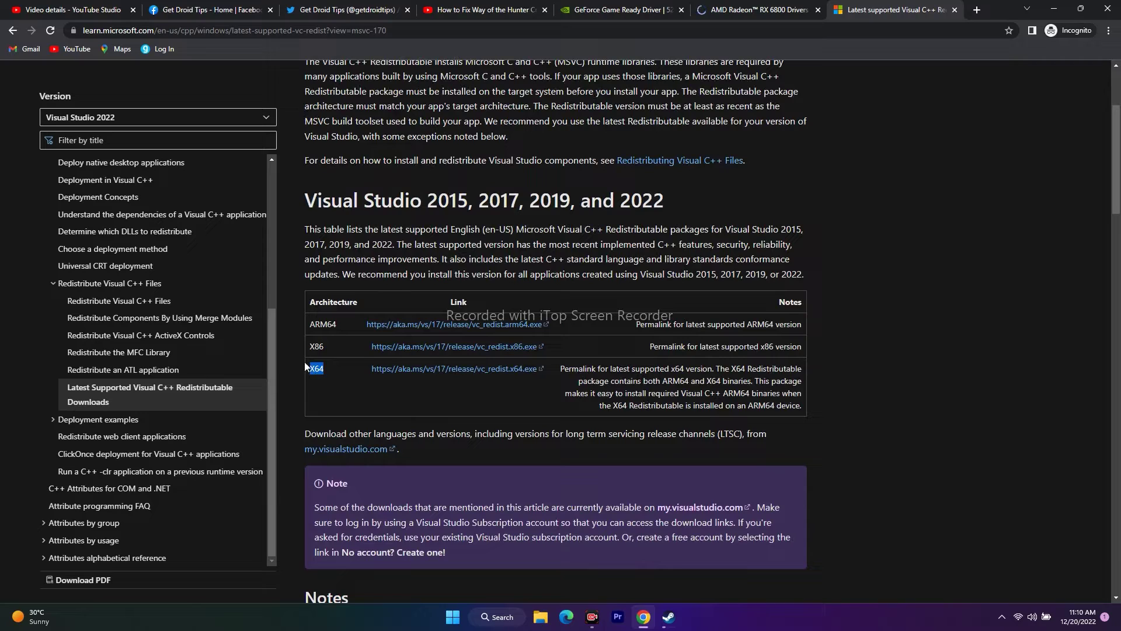
{"action": "left_click", "coordinate": [332, 346]}
{"action": "left_click_drag", "start_coordinate": [332, 345], "coordinate": [299, 344]}
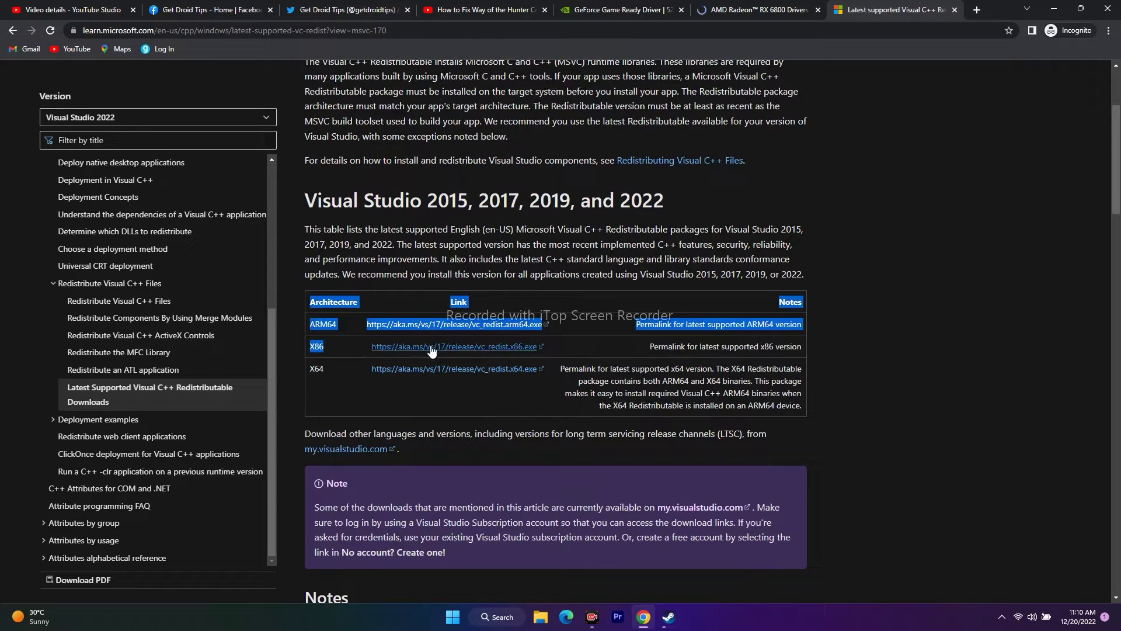
{"action": "left_click", "coordinate": [321, 352]}
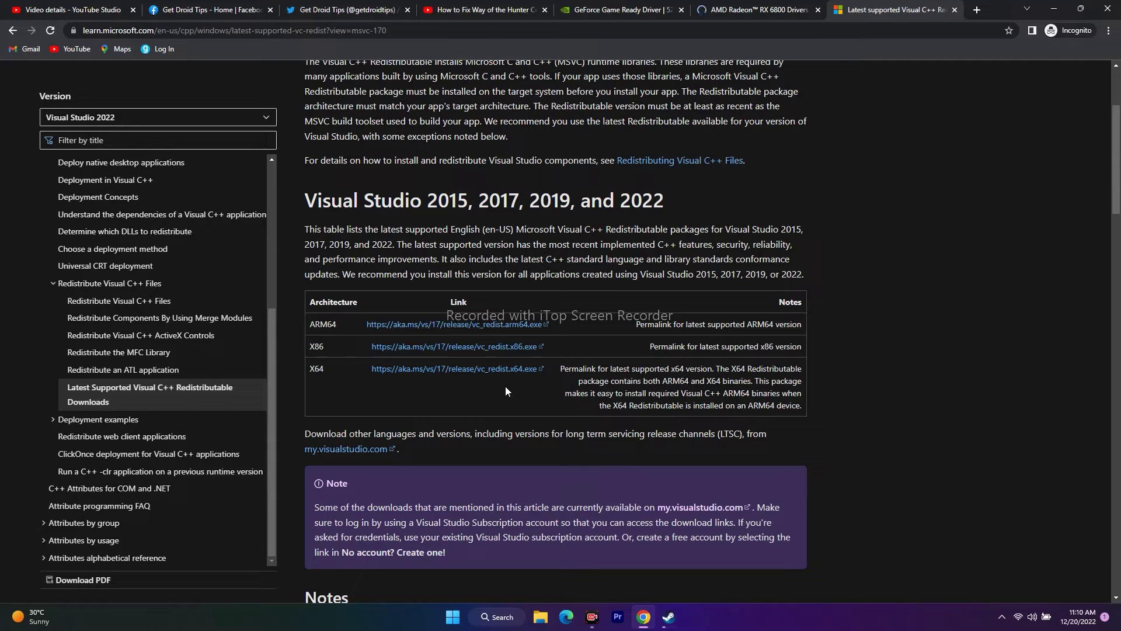
{"action": "left_click", "coordinate": [669, 617]}
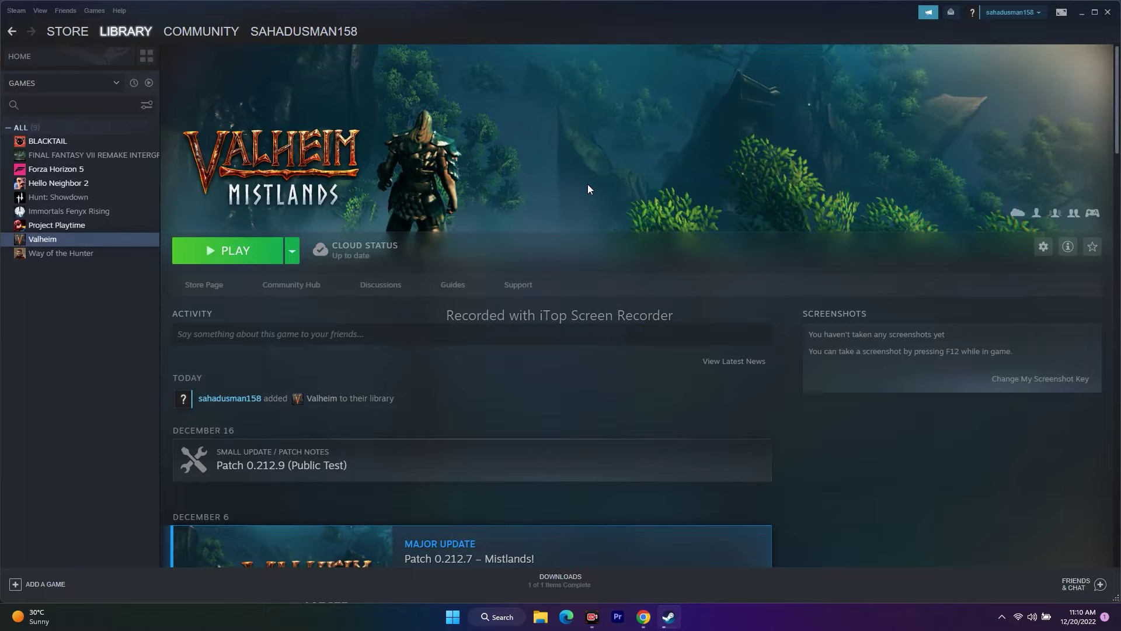
{"action": "left_click", "coordinate": [1082, 12]}
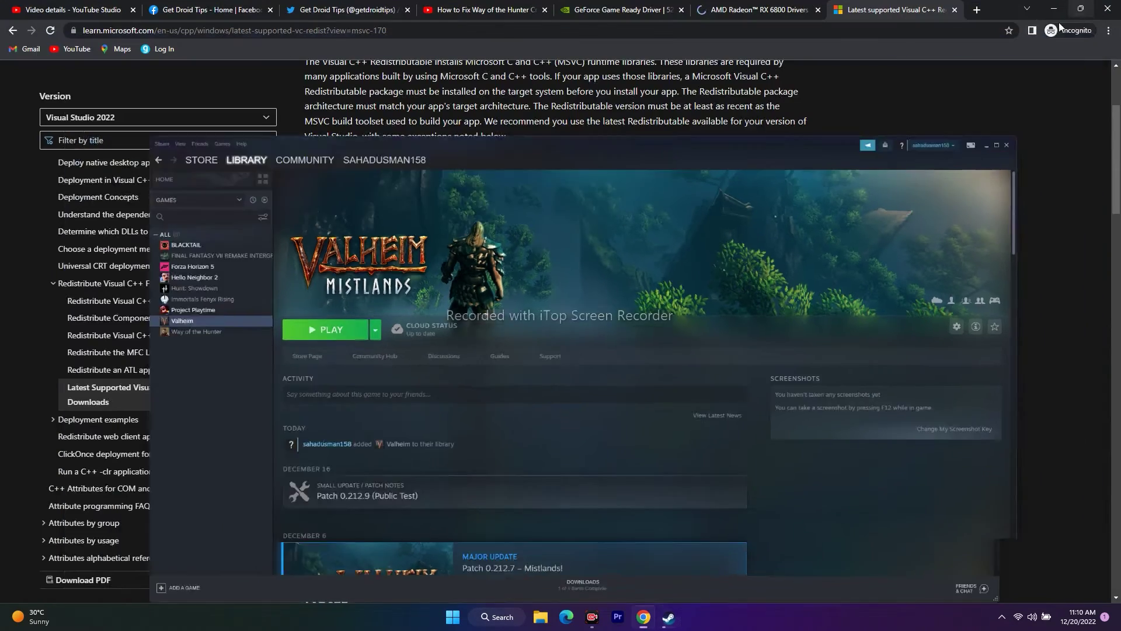
- Minimize Chrome and open the Graphics page under System > Display in Windows Settings
{"action": "left_click", "coordinate": [1052, 9]}
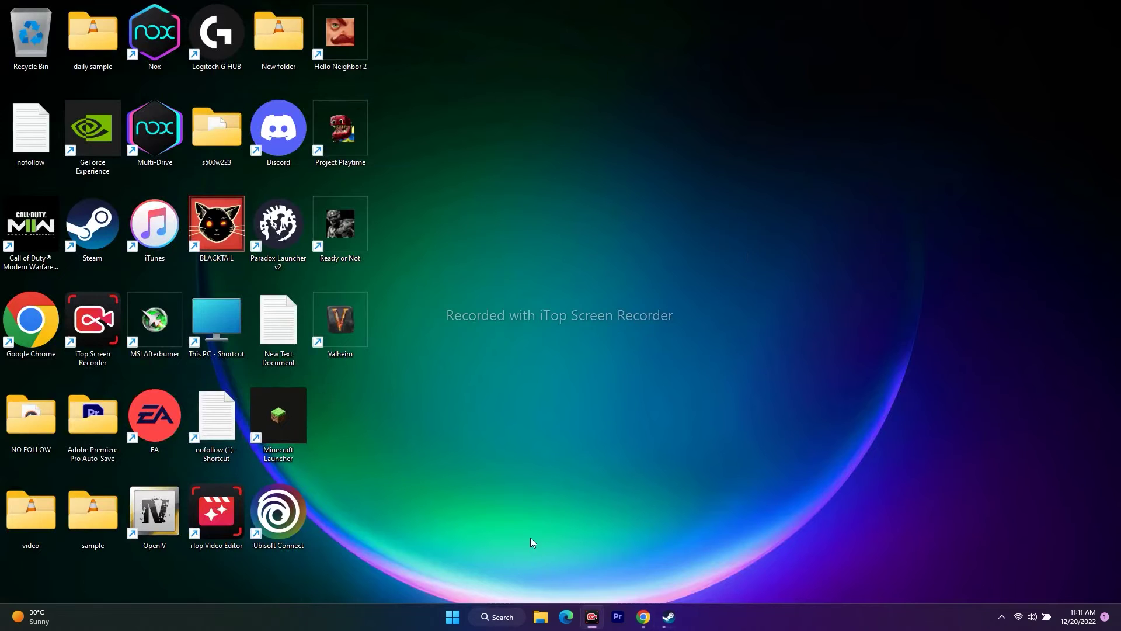
{"action": "left_click", "coordinate": [498, 619]}
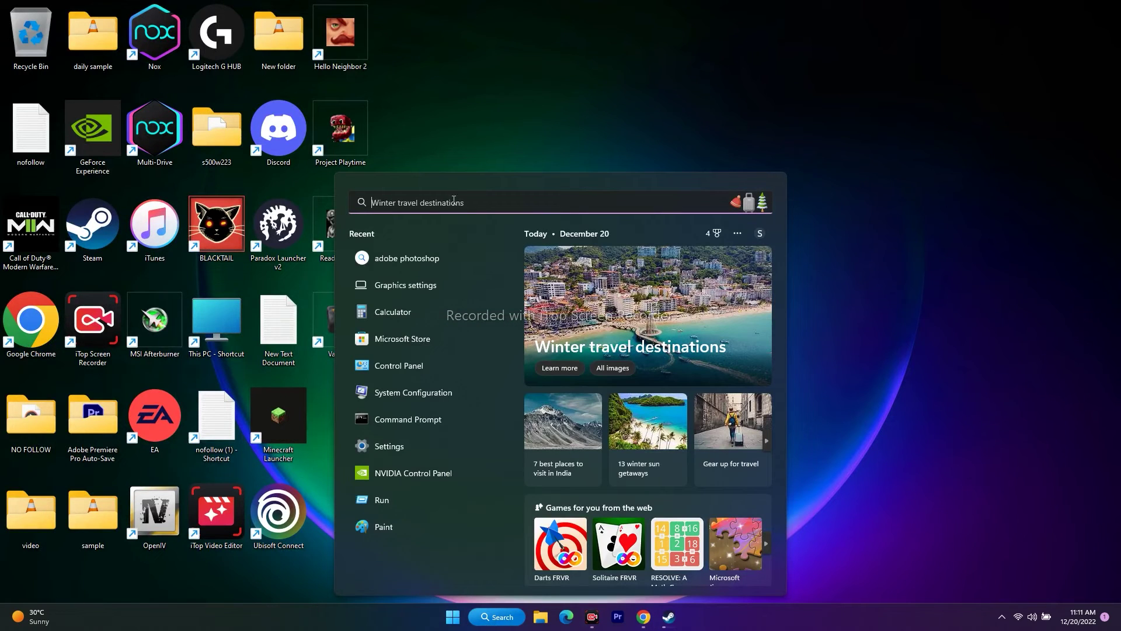
{"action": "left_click", "coordinate": [422, 283]}
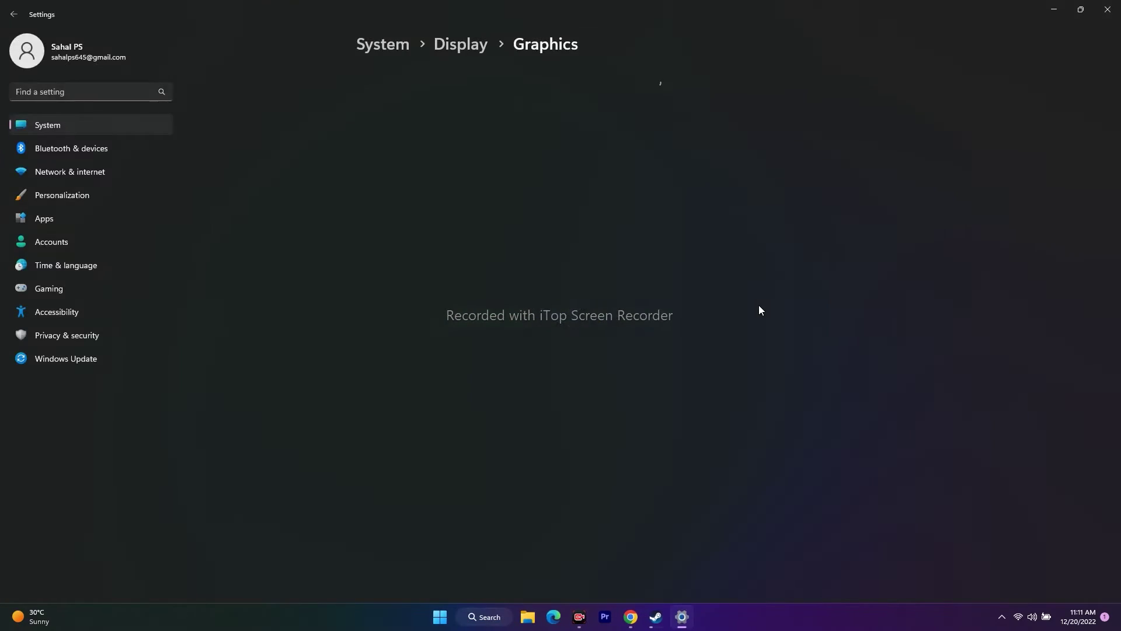
{"action": "scroll", "coordinate": [695, 321], "scroll_direction": "down", "scroll_amount": 4}
{"action": "scroll", "coordinate": [694, 320], "scroll_direction": "up", "scroll_amount": 5}
- Start browsing for a desktop app to add and go to the Steam folder in C:\Program Files (x86)
{"action": "left_click", "coordinate": [394, 209]}
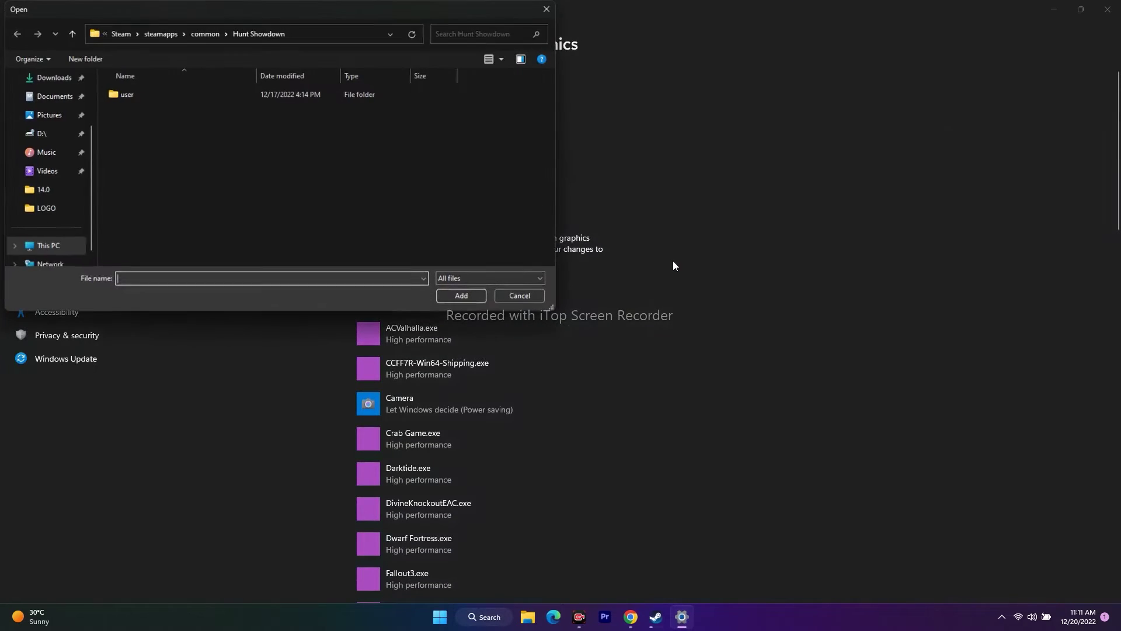
{"action": "scroll", "coordinate": [57, 187], "scroll_direction": "down", "scroll_amount": 1}
{"action": "left_click", "coordinate": [49, 229]}
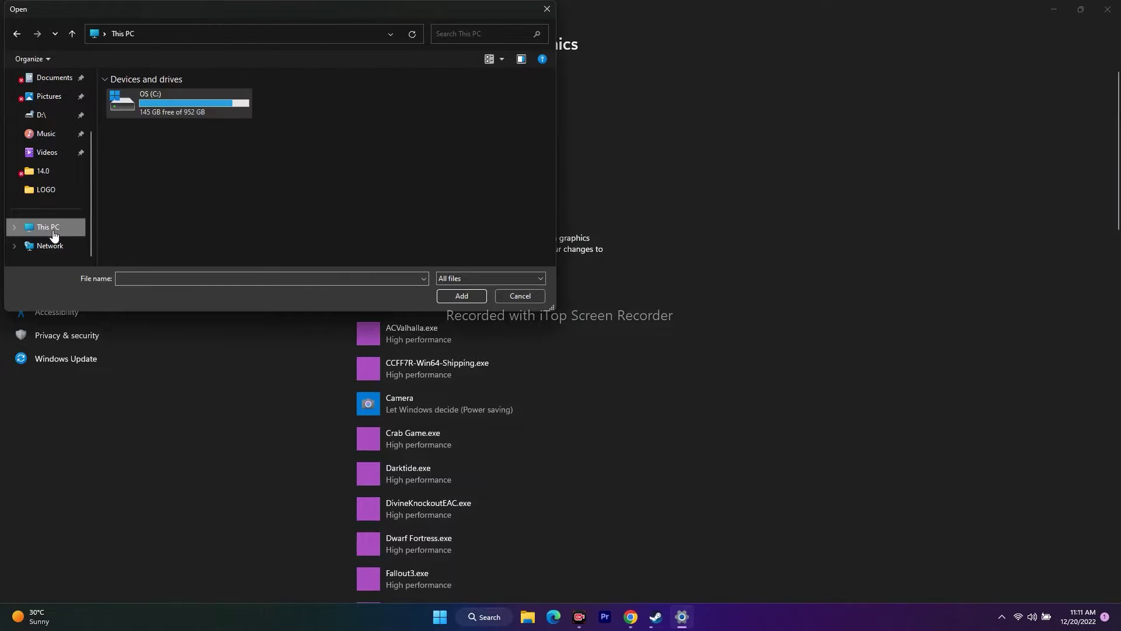
{"action": "double_click", "coordinate": [164, 99]}
{"action": "scroll", "coordinate": [183, 143], "scroll_direction": "down", "scroll_amount": 5}
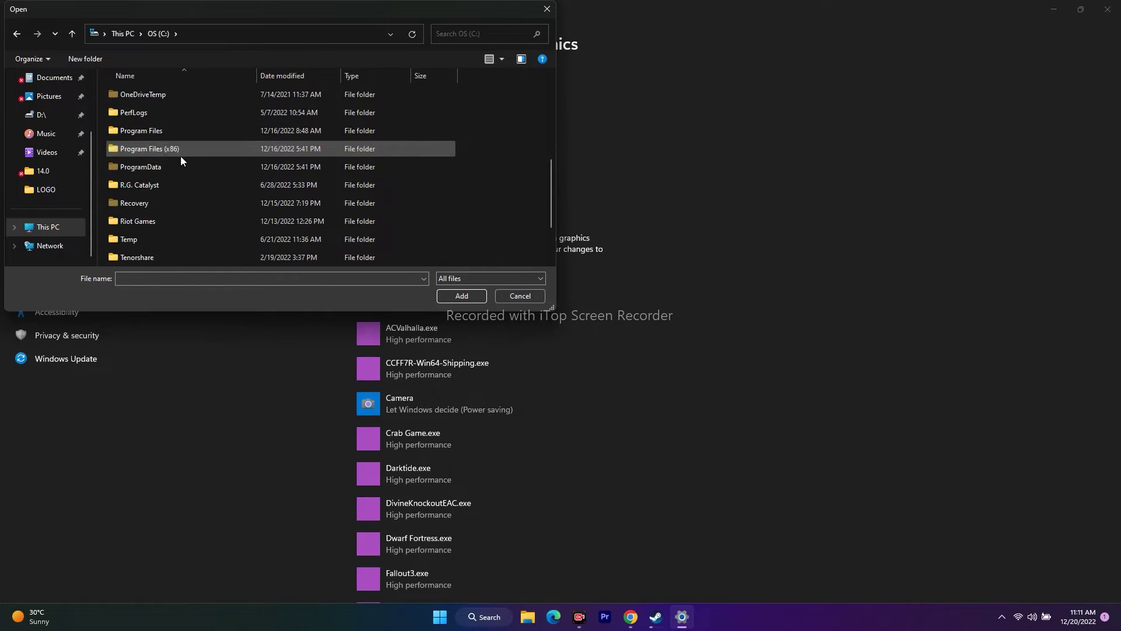
{"action": "double_click", "coordinate": [170, 149]}
{"action": "scroll", "coordinate": [183, 139], "scroll_direction": "down", "scroll_amount": 4}
{"action": "scroll", "coordinate": [183, 139], "scroll_direction": "down", "scroll_amount": 6}
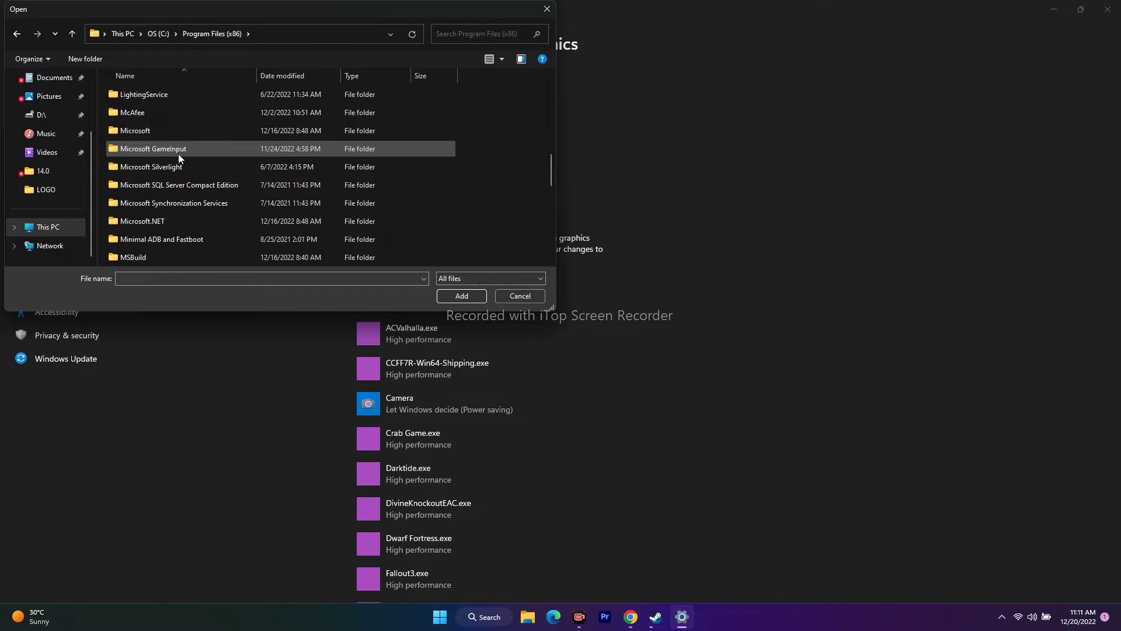
{"action": "scroll", "coordinate": [162, 177], "scroll_direction": "down", "scroll_amount": 2}
{"action": "double_click", "coordinate": [147, 202]}
- Add the valheim application from steamapps\common\Valheim to the graphics app list
{"action": "scroll", "coordinate": [168, 150], "scroll_direction": "down", "scroll_amount": 2}
{"action": "scroll", "coordinate": [169, 168], "scroll_direction": "down", "scroll_amount": 3}
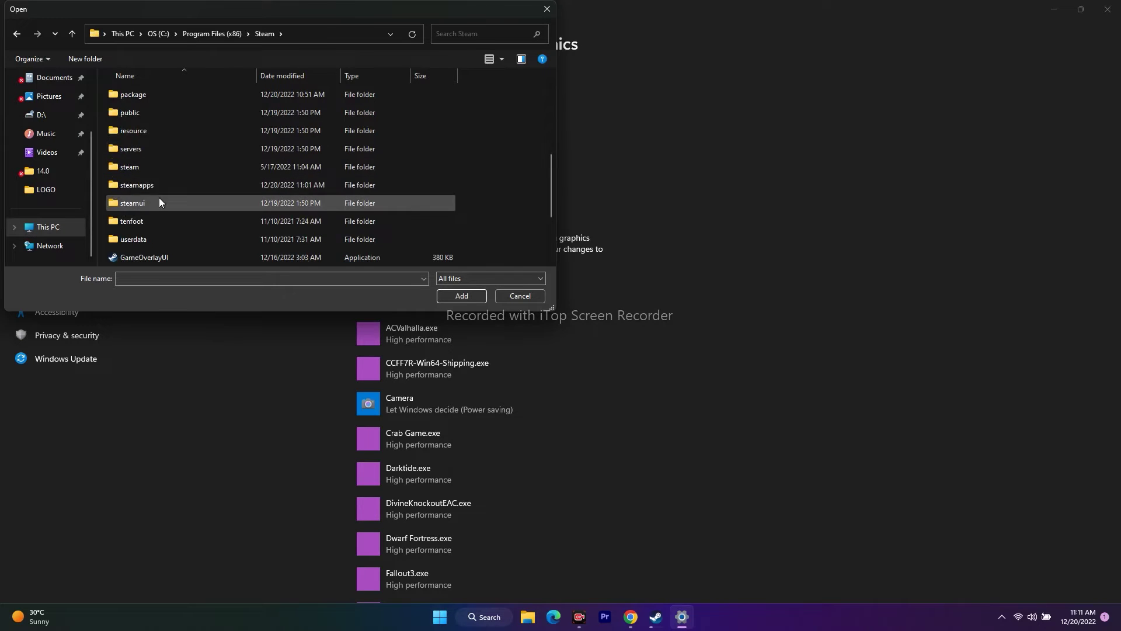
{"action": "double_click", "coordinate": [159, 197]}
{"action": "double_click", "coordinate": [170, 98]}
{"action": "scroll", "coordinate": [211, 163], "scroll_direction": "down", "scroll_amount": 3}
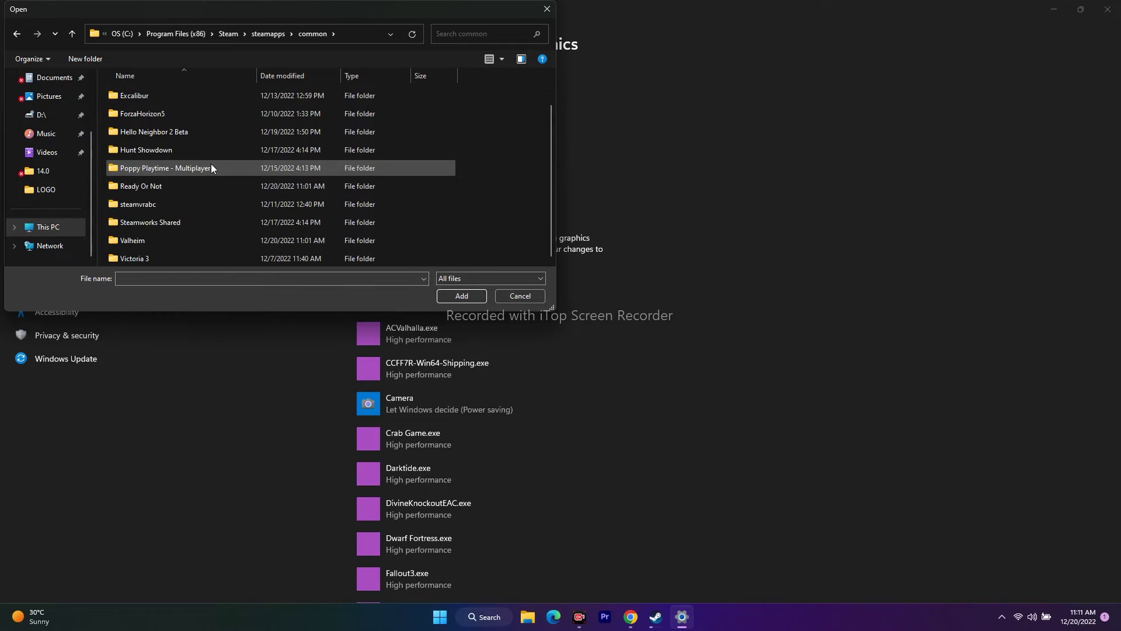
{"action": "double_click", "coordinate": [160, 237]}
{"action": "left_click", "coordinate": [185, 151]}
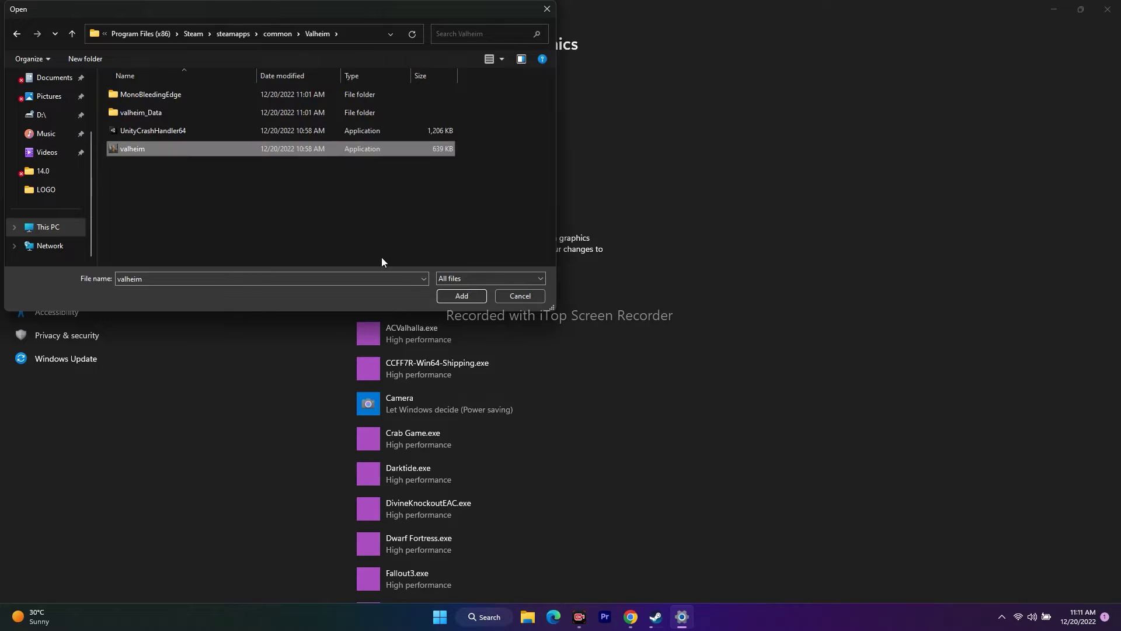
{"action": "left_click", "coordinate": [453, 296]}
- Set the graphics preference of valheim to High performance, save it and close Settings
{"action": "scroll", "coordinate": [707, 315], "scroll_direction": "down", "scroll_amount": 3}
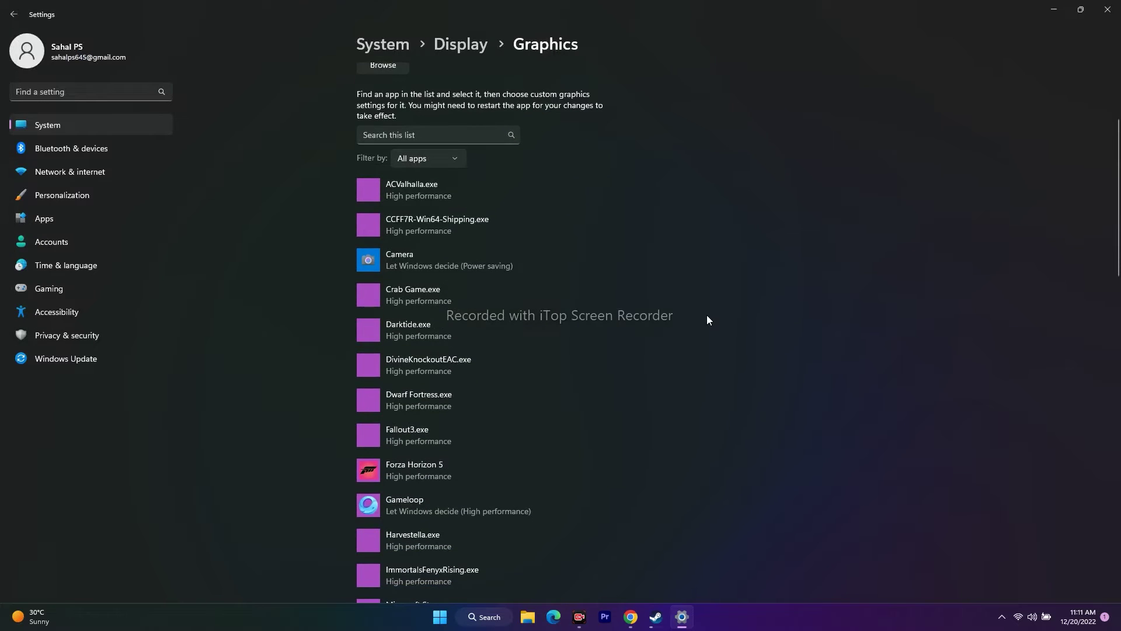
{"action": "scroll", "coordinate": [632, 244], "scroll_direction": "down", "scroll_amount": 6}
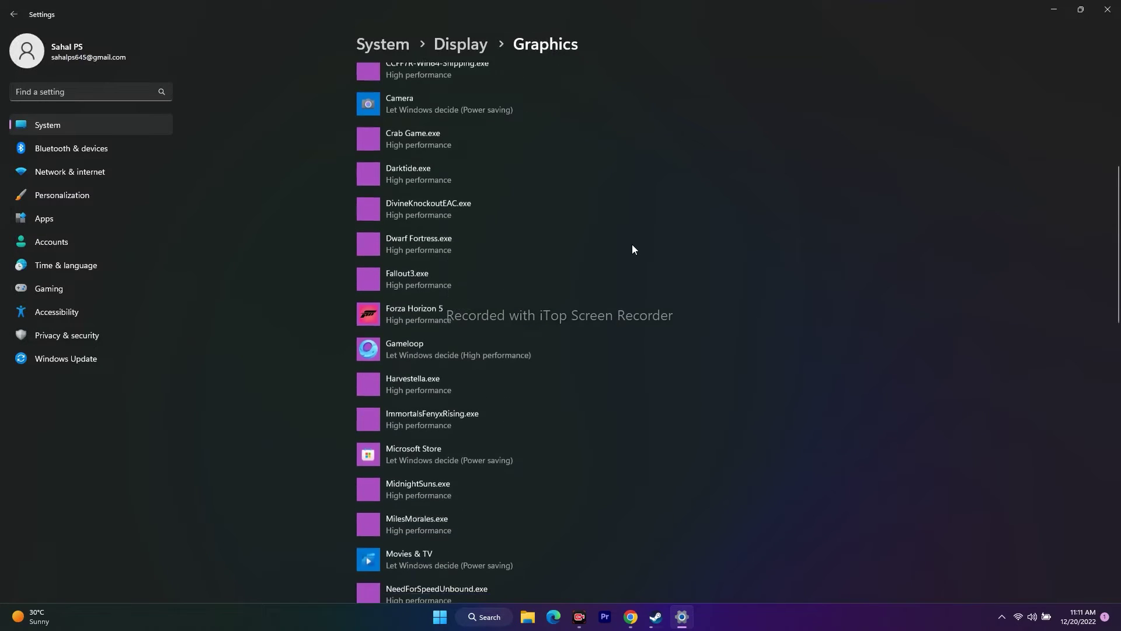
{"action": "scroll", "coordinate": [632, 245], "scroll_direction": "down", "scroll_amount": 8}
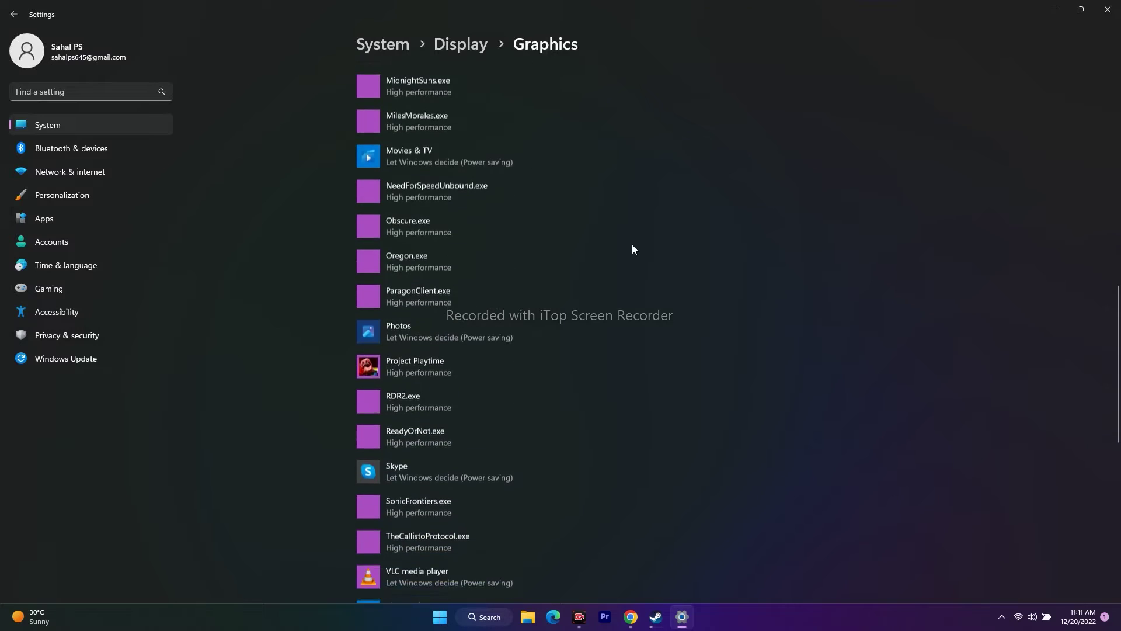
{"action": "scroll", "coordinate": [633, 246], "scroll_direction": "down", "scroll_amount": 4}
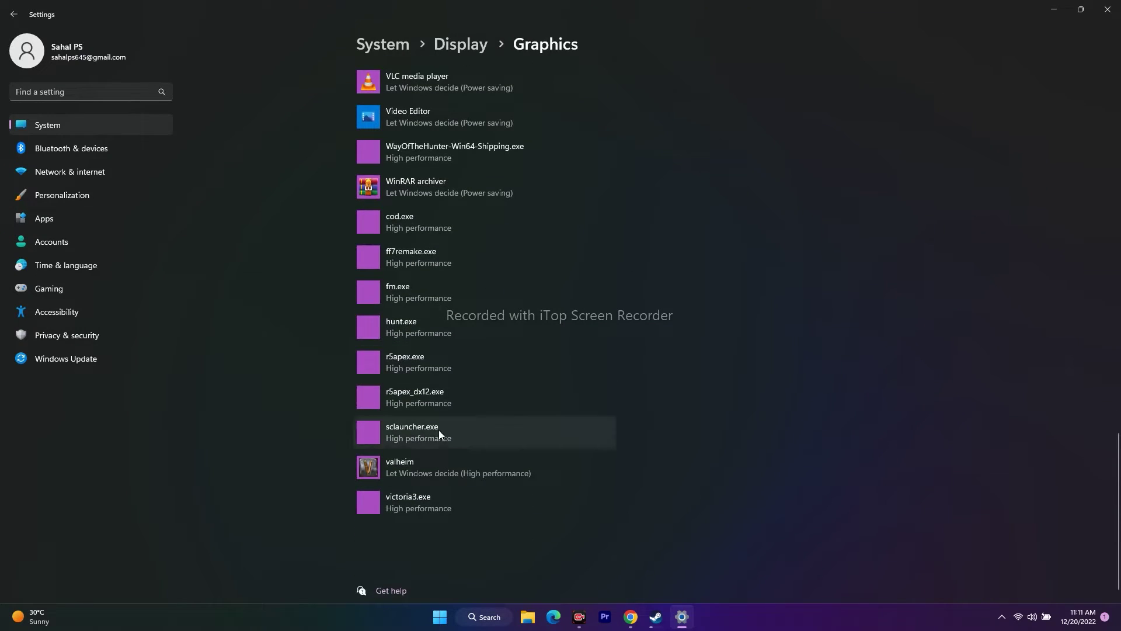
{"action": "left_click", "coordinate": [406, 461]}
{"action": "scroll", "coordinate": [766, 349], "scroll_direction": "down", "scroll_amount": 1}
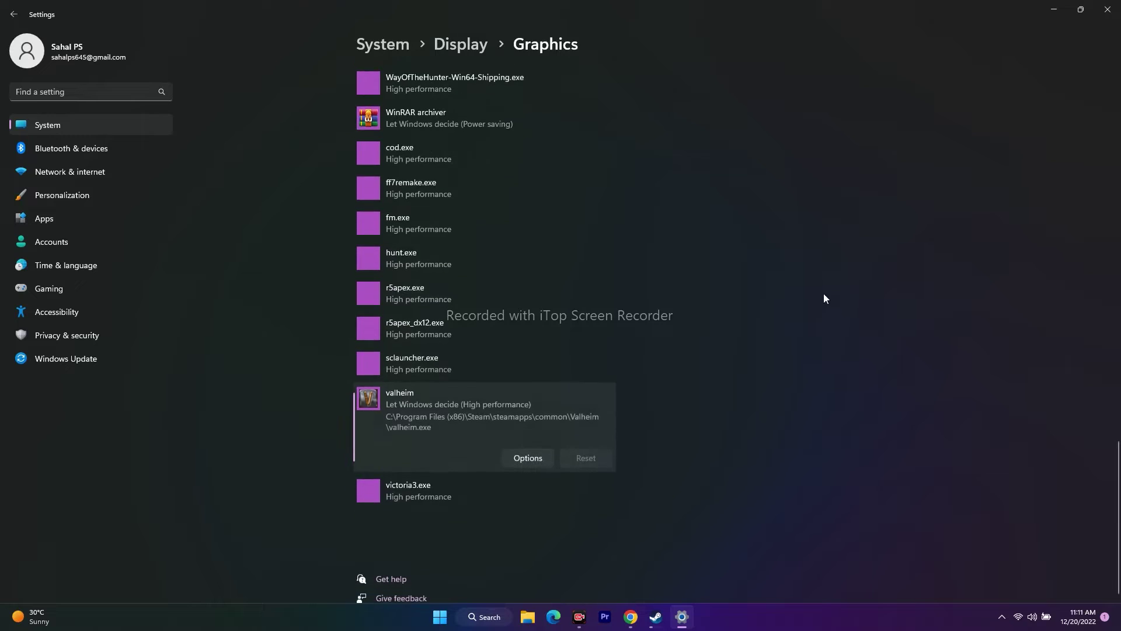
{"action": "left_click", "coordinate": [527, 457]}
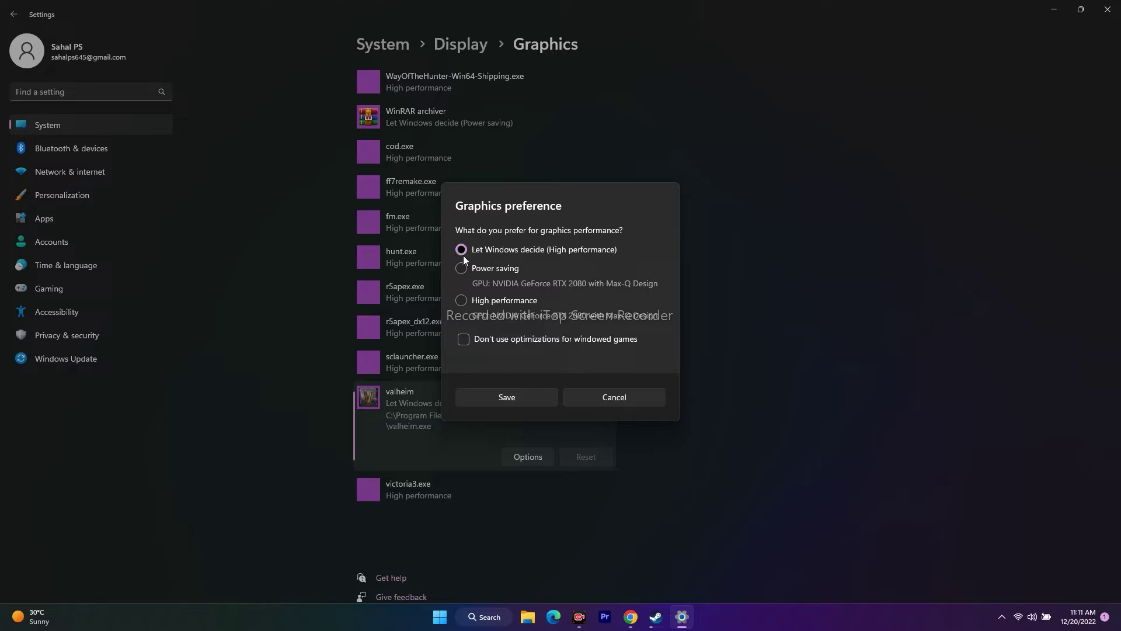
{"action": "left_click", "coordinate": [461, 300]}
{"action": "left_click", "coordinate": [538, 395]}
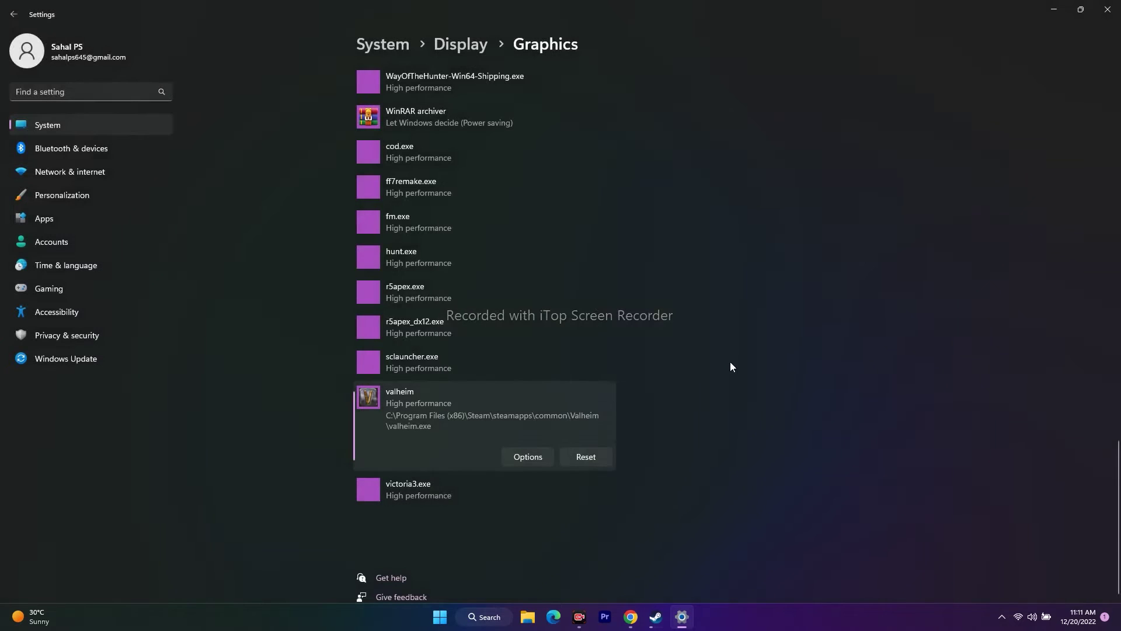
{"action": "left_click", "coordinate": [1107, 10]}
- Switch to Steam and open Valheim's installation folder in File Explorer from the game's local files properties
{"action": "left_click", "coordinate": [669, 616]}
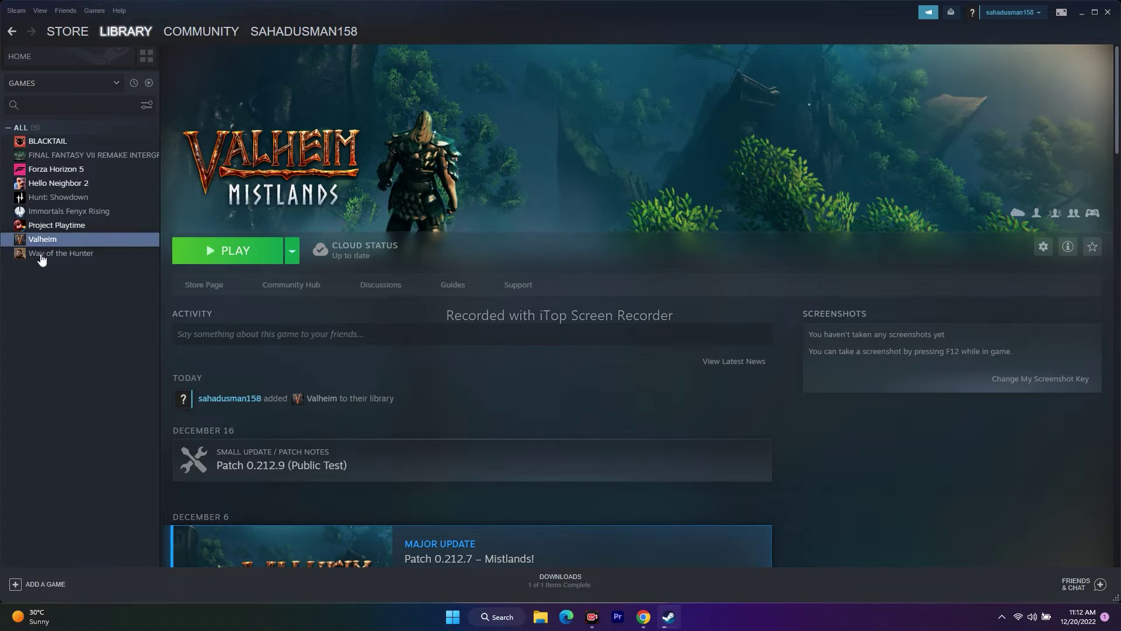
{"action": "right_click", "coordinate": [54, 240]}
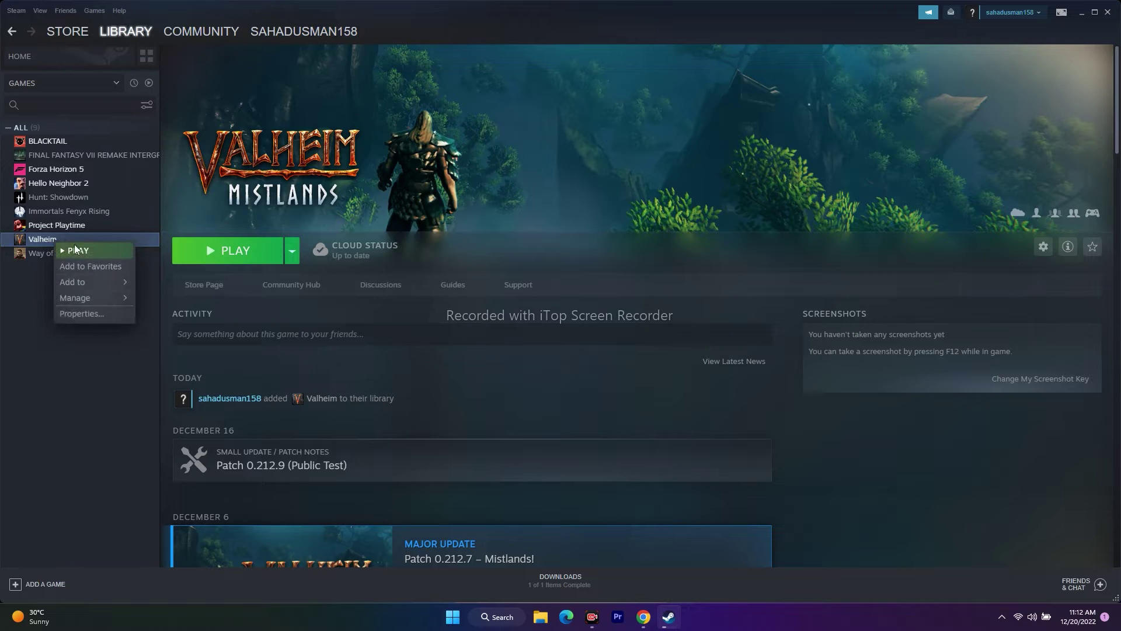
{"action": "left_click", "coordinate": [92, 318]}
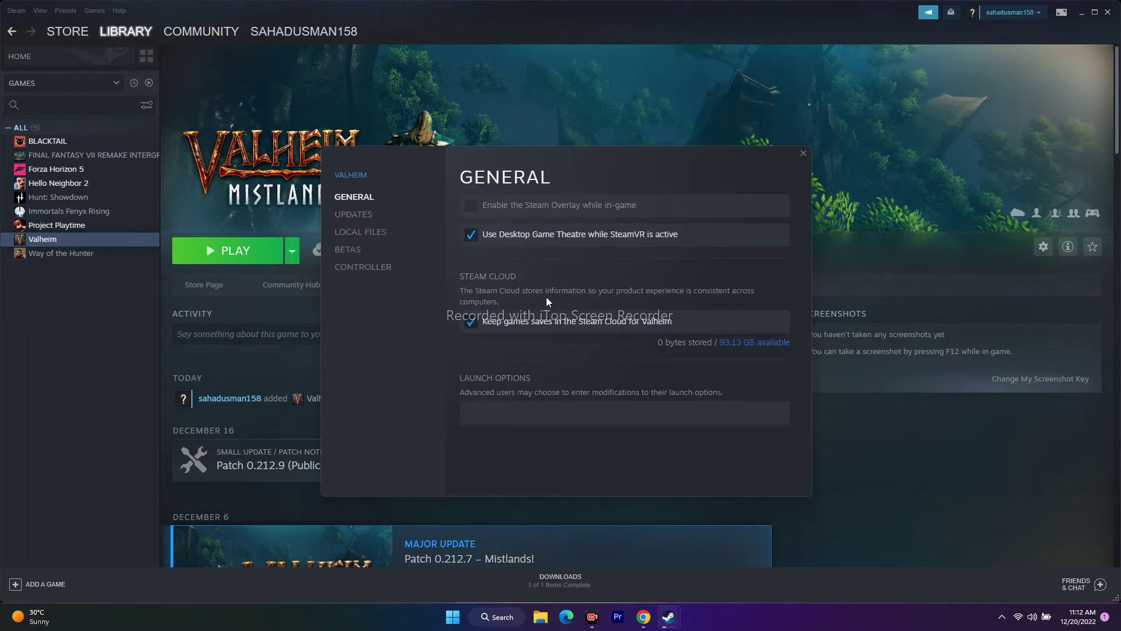
{"action": "left_click", "coordinate": [374, 232]}
{"action": "left_click", "coordinate": [698, 206]}
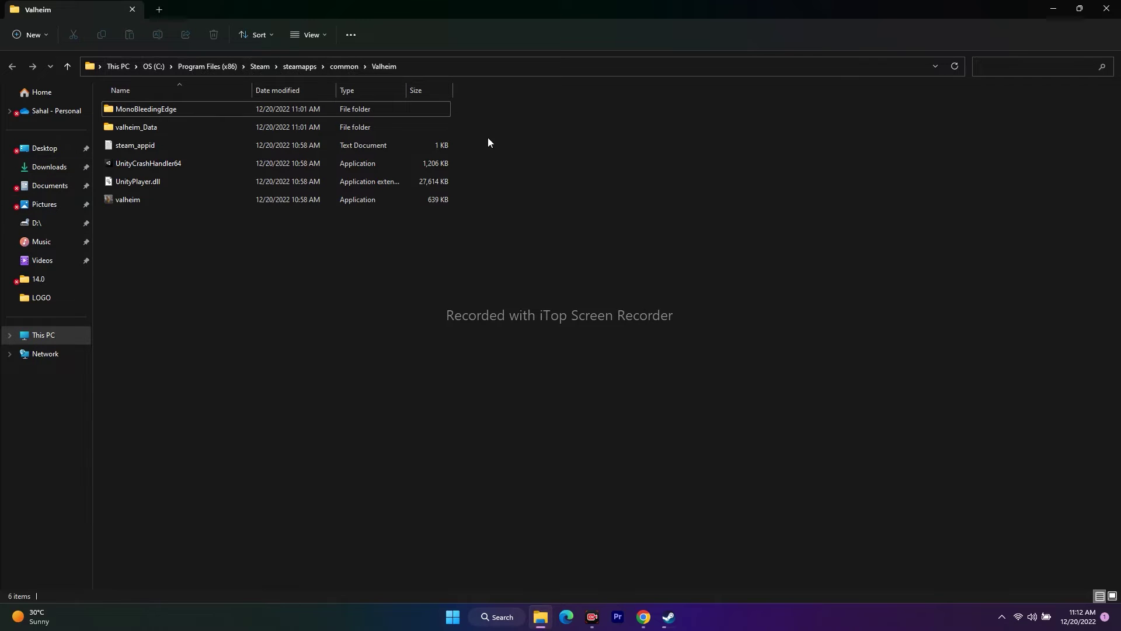
{"action": "left_click", "coordinate": [1060, 8]}
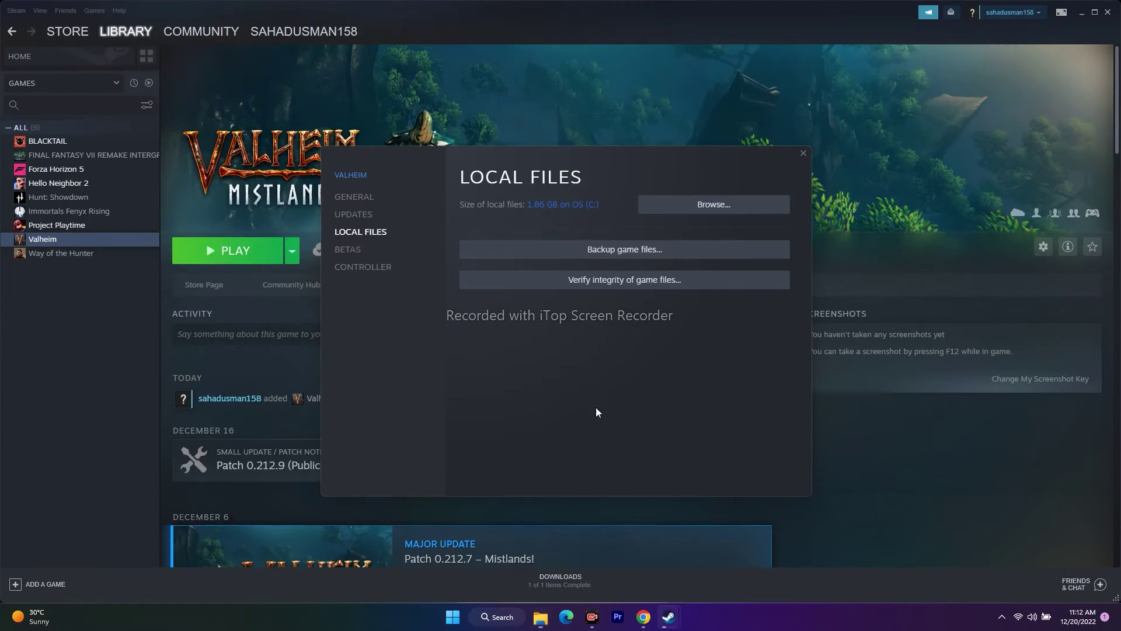
{"action": "left_click", "coordinate": [541, 617]}
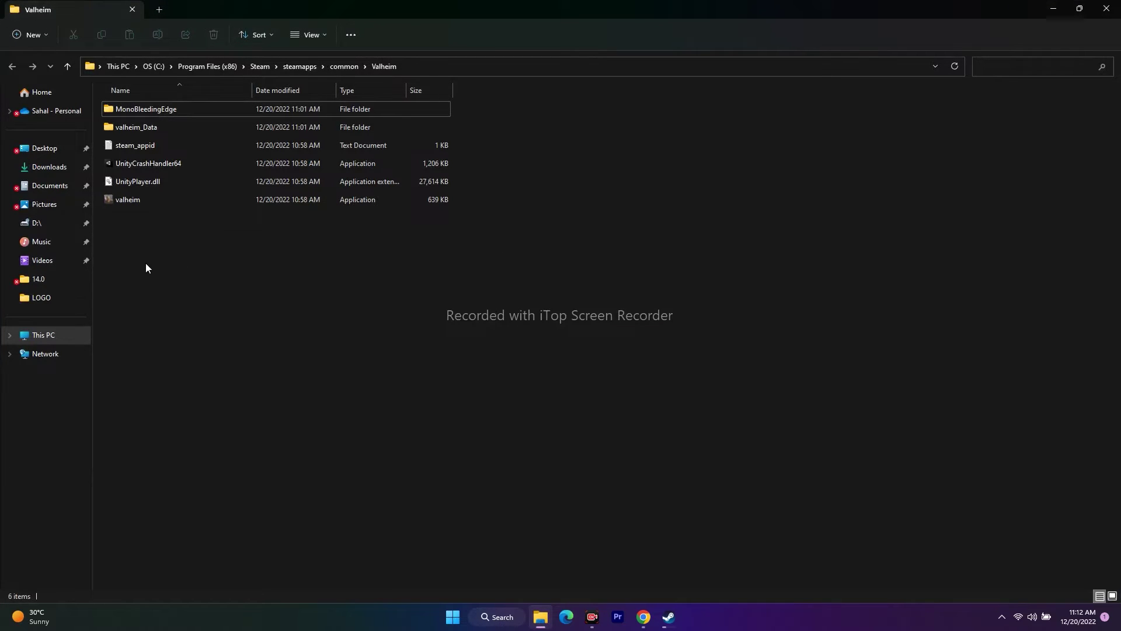
- Open the properties of the valheim application in the game folder, adjust an option there and close the dialog
{"action": "left_click", "coordinate": [144, 202]}
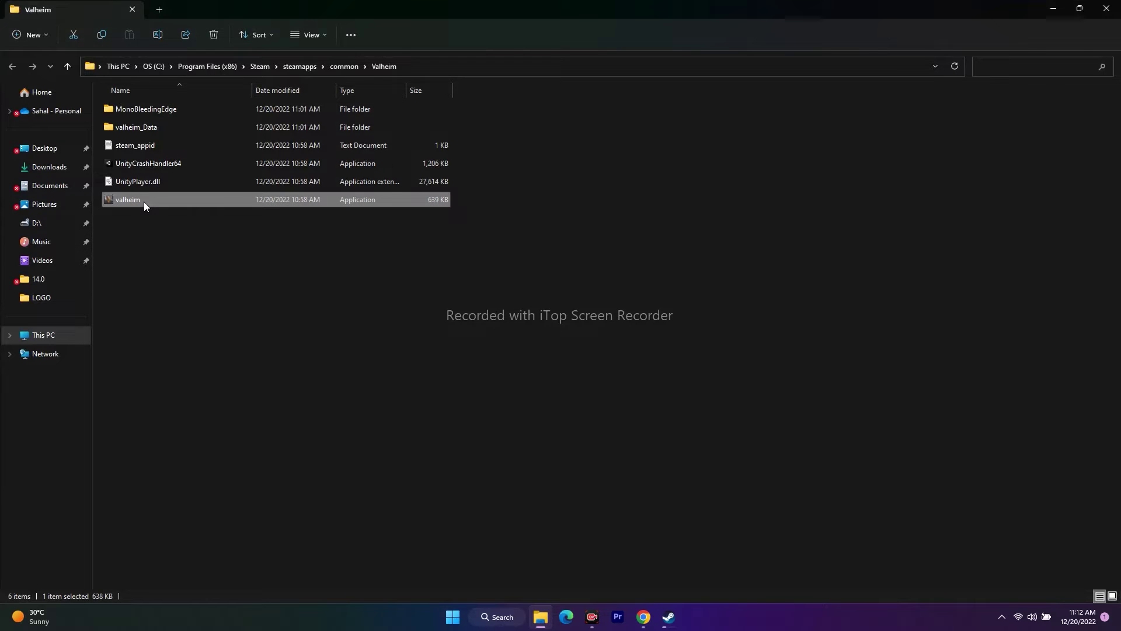
{"action": "right_click", "coordinate": [143, 202]}
{"action": "left_click", "coordinate": [178, 419]}
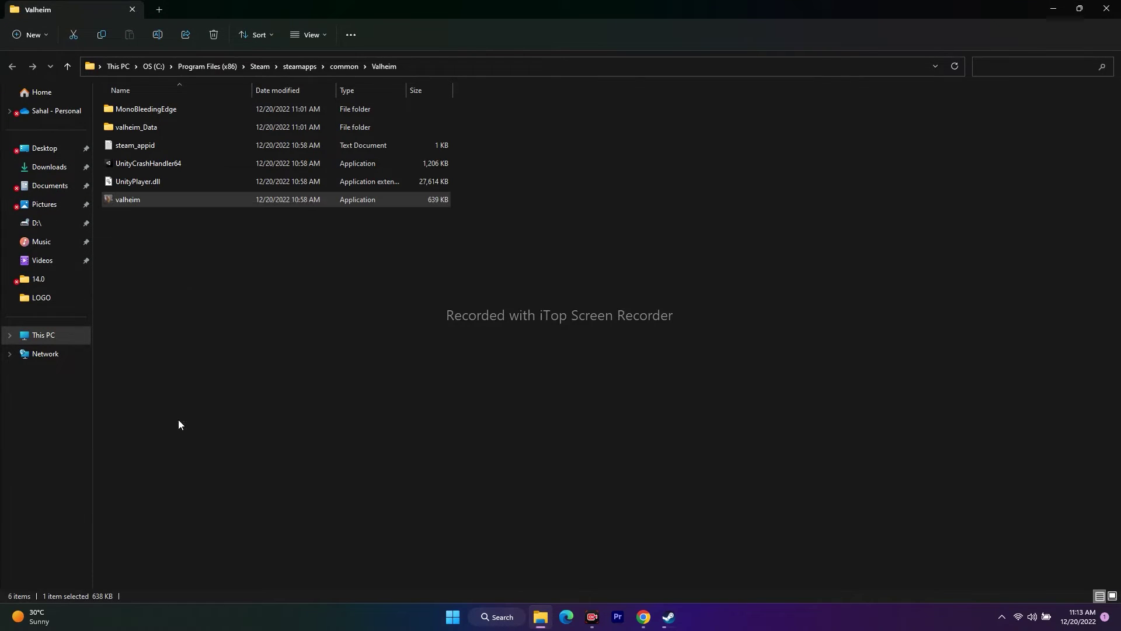
{"action": "left_click", "coordinate": [210, 416]}
{"action": "left_click", "coordinate": [239, 307]}
{"action": "left_click_drag", "start_coordinate": [262, 287], "coordinate": [612, 134]}
{"action": "left_click", "coordinate": [554, 334]}
{"action": "left_click", "coordinate": [719, 429]}
{"action": "left_click", "coordinate": [634, 430]}
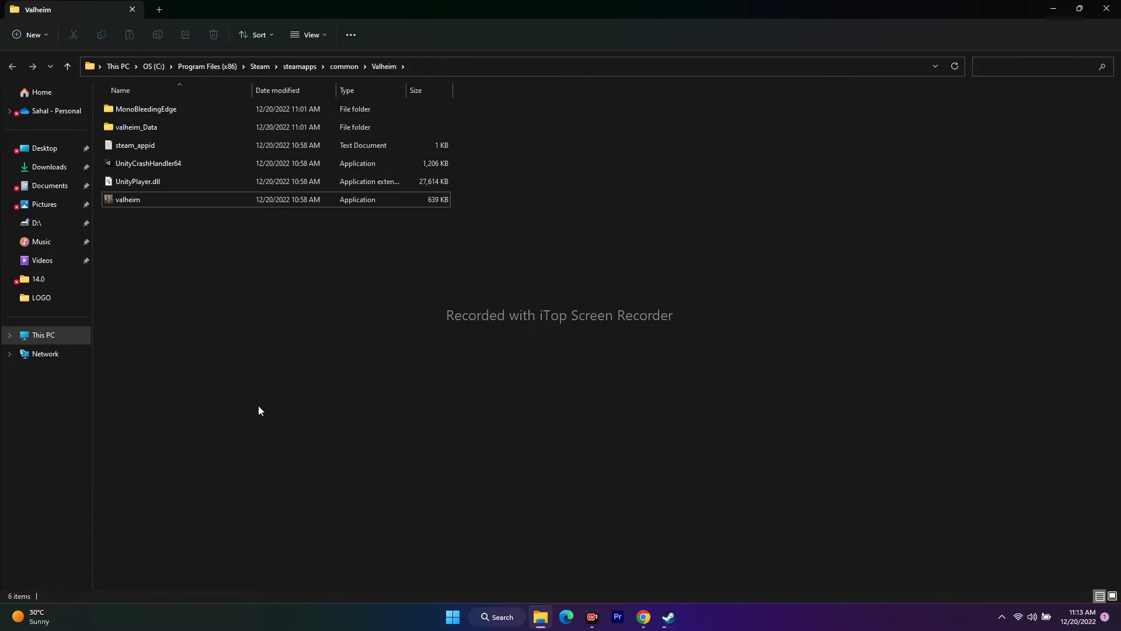
- Return to Steam, check the Steam Overlay option in Valheim's general properties, then minimize Steam and close the game folder
{"action": "mouse_move", "coordinate": [136, 202]}
{"action": "mouse_move", "coordinate": [670, 616]}
{"action": "left_click", "coordinate": [637, 558]}
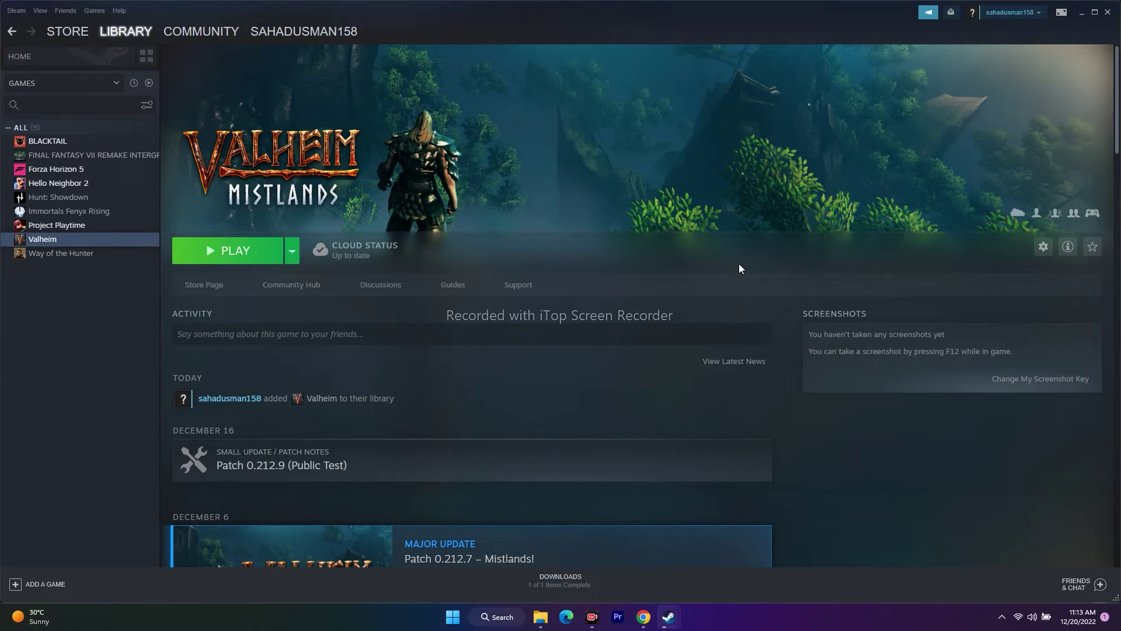
{"action": "right_click", "coordinate": [51, 240]}
{"action": "left_click", "coordinate": [69, 313]}
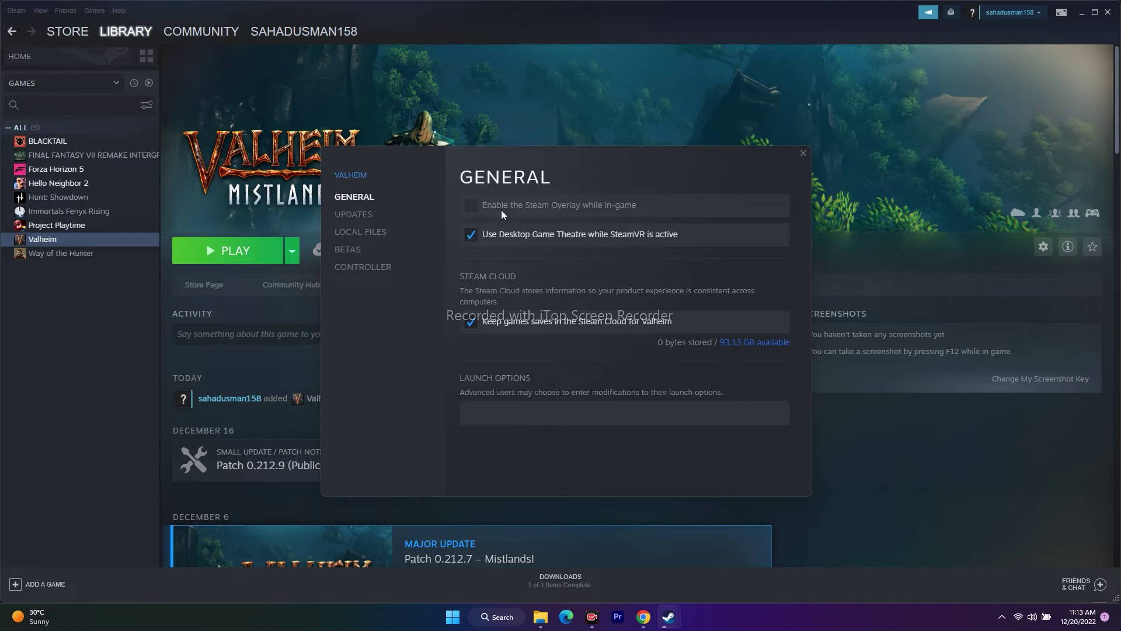
{"action": "left_click", "coordinate": [801, 154]}
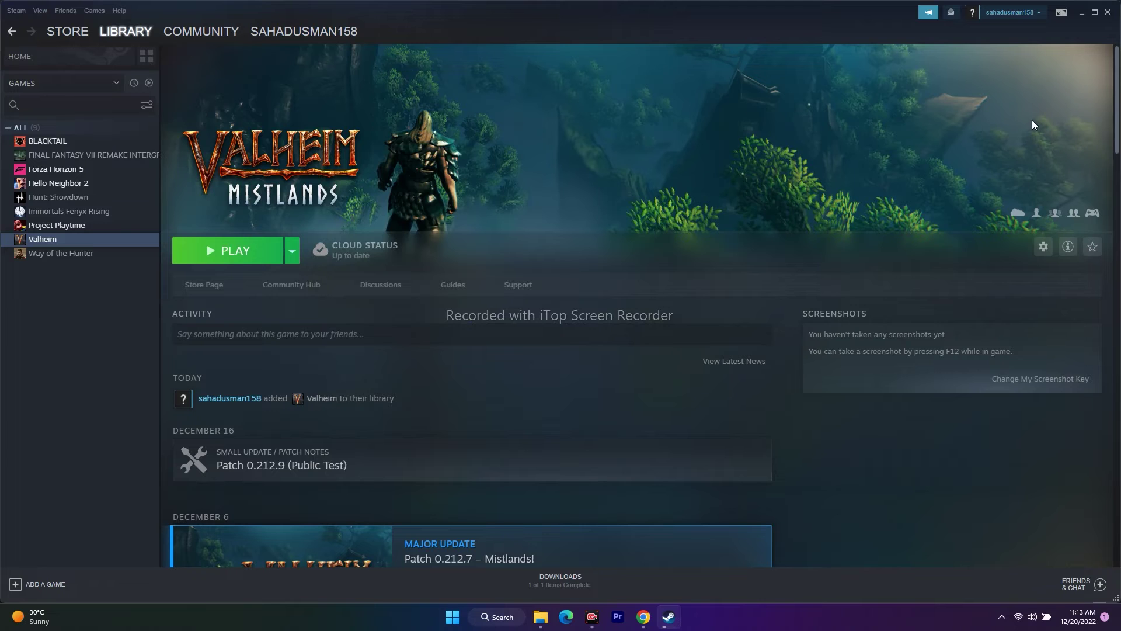
{"action": "left_click", "coordinate": [1081, 12]}
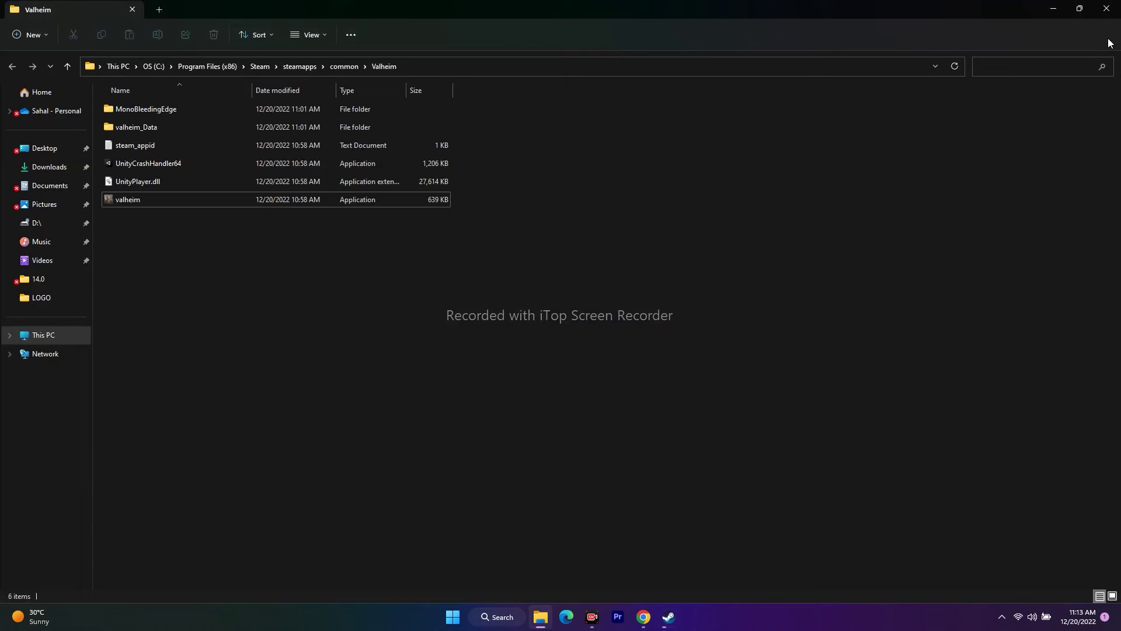
{"action": "left_click", "coordinate": [1108, 12]}
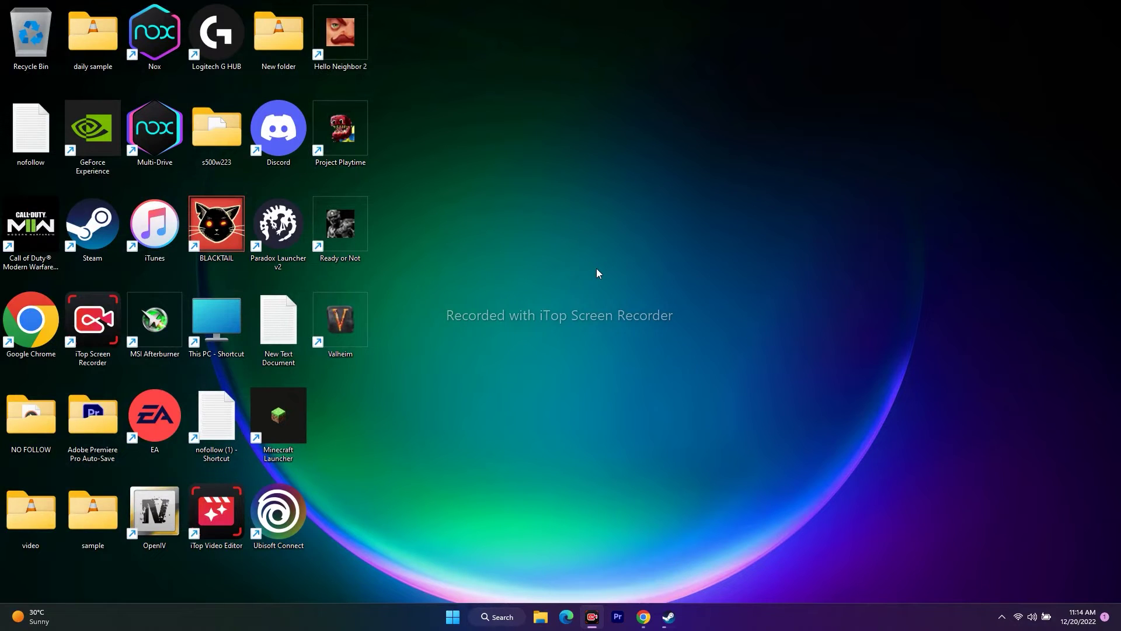
- Open Task Manager and look through the running apps and background processes for ones that can be ended
{"action": "right_click", "coordinate": [453, 617]}
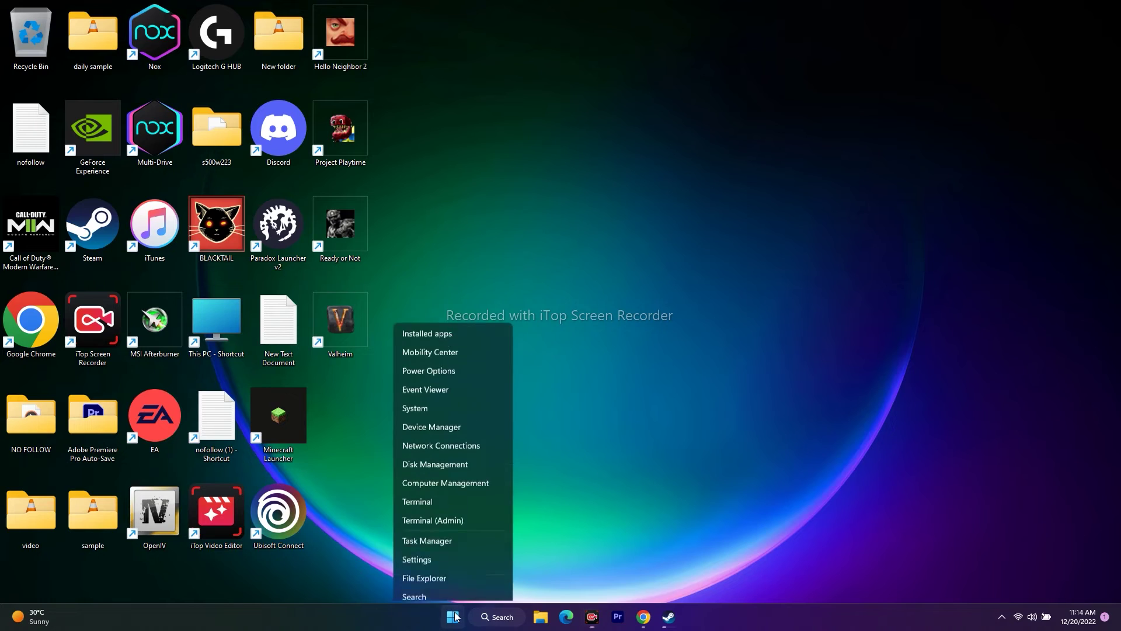
{"action": "left_click", "coordinate": [456, 477]}
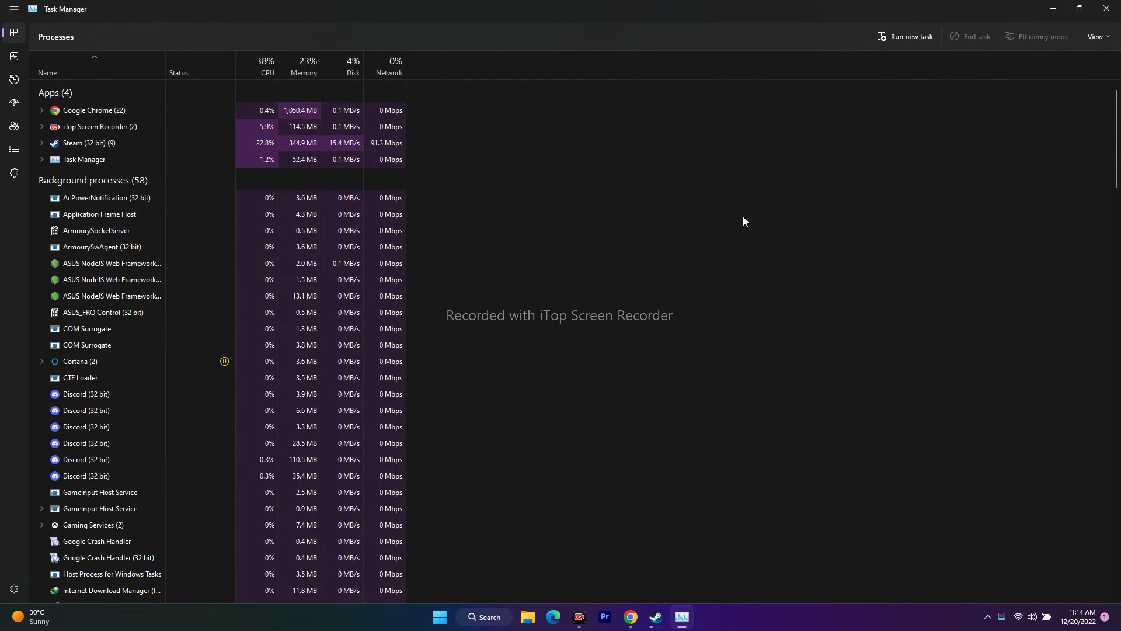
{"action": "scroll", "coordinate": [724, 207], "scroll_direction": "down", "scroll_amount": 1}
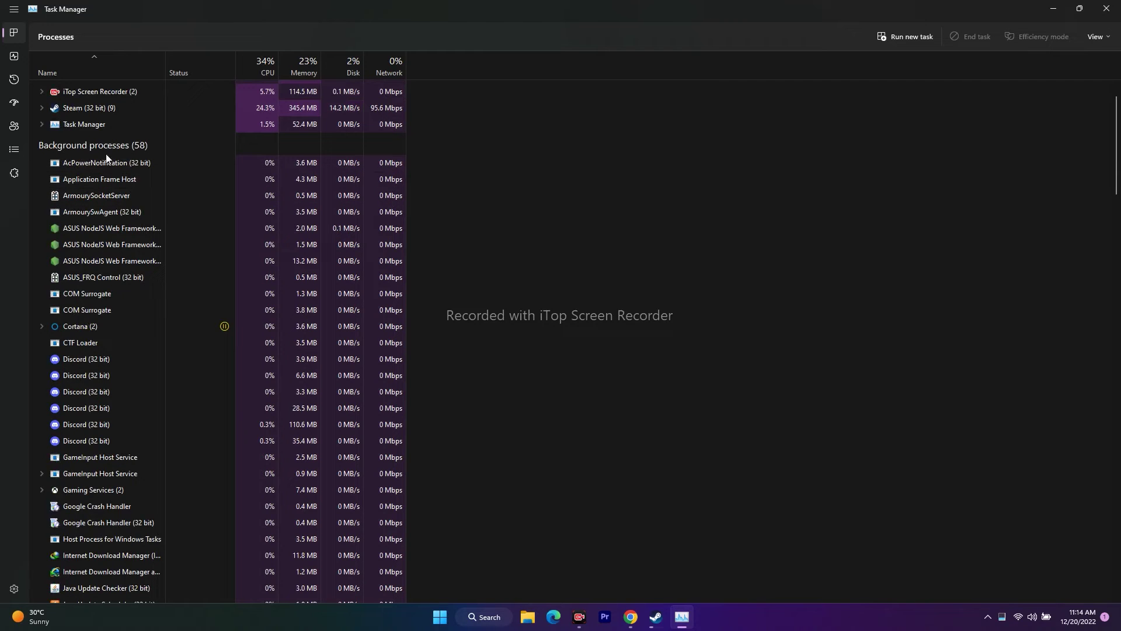
{"action": "scroll", "coordinate": [173, 324], "scroll_direction": "down", "scroll_amount": 1}
{"action": "scroll", "coordinate": [174, 322], "scroll_direction": "down", "scroll_amount": 4}
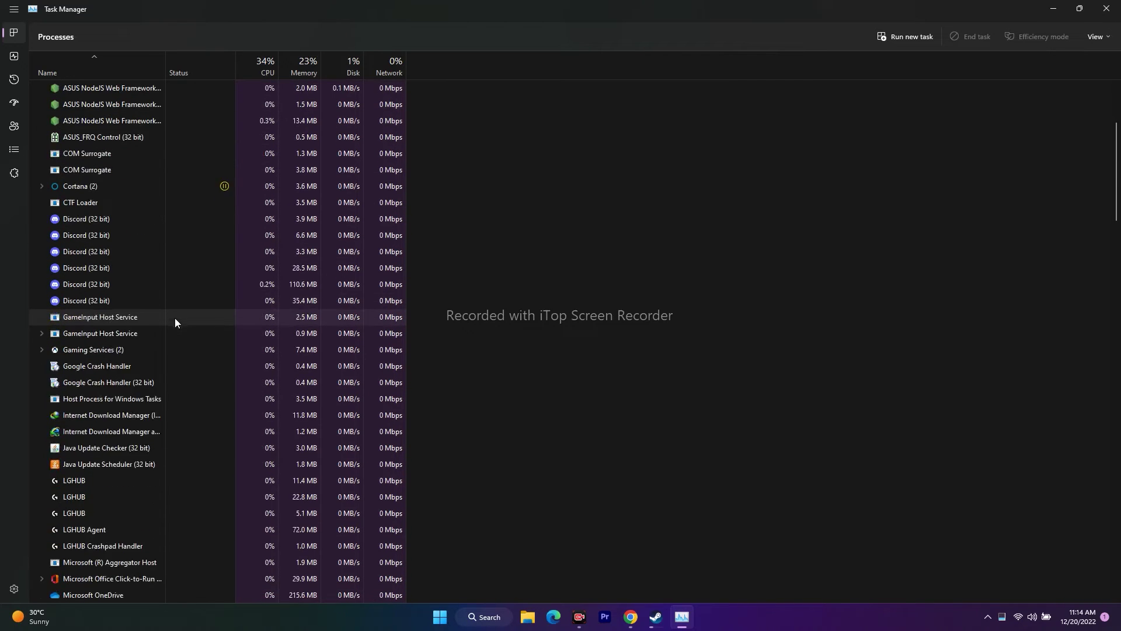
{"action": "scroll", "coordinate": [111, 330], "scroll_direction": "down", "scroll_amount": 6}
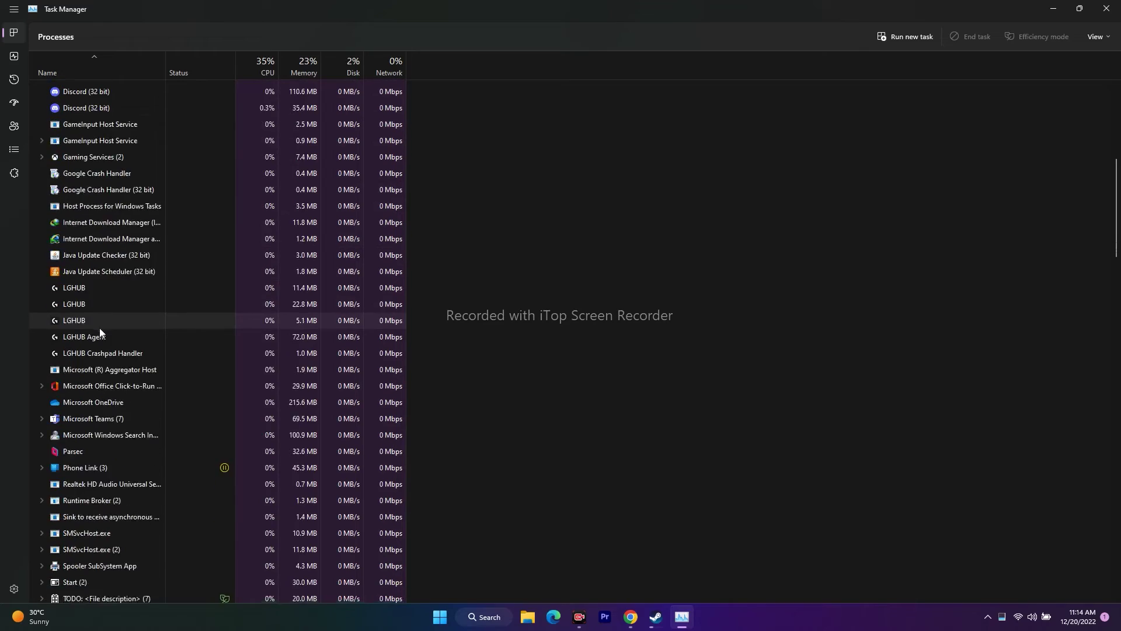
{"action": "scroll", "coordinate": [104, 335], "scroll_direction": "down", "scroll_amount": 2}
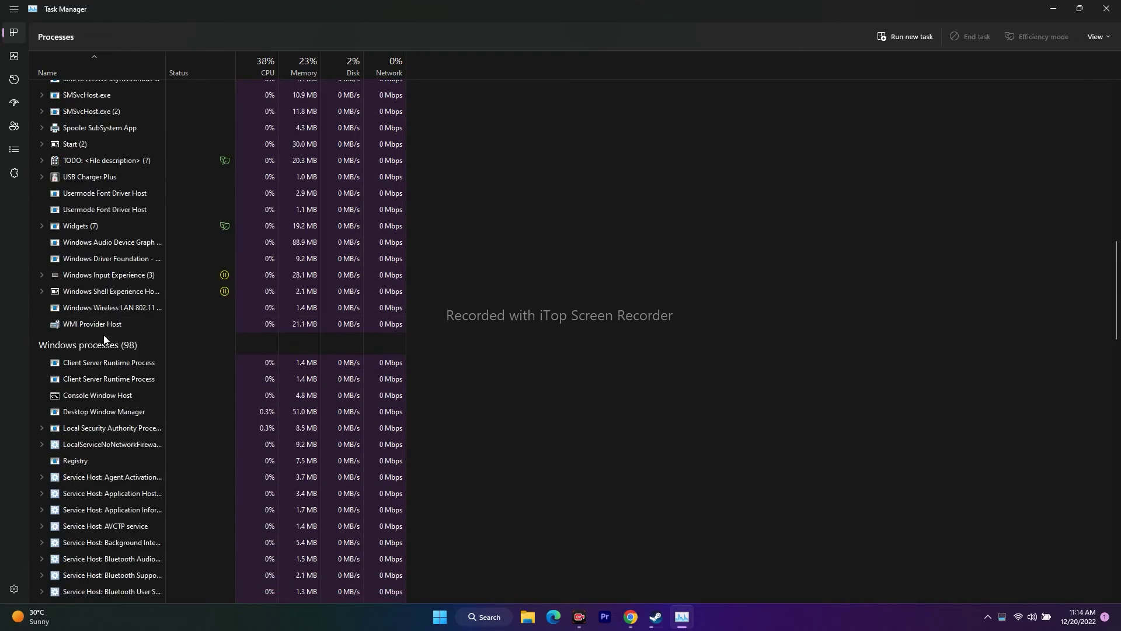
{"action": "scroll", "coordinate": [99, 335], "scroll_direction": "up", "scroll_amount": 6}
{"action": "scroll", "coordinate": [98, 335], "scroll_direction": "up", "scroll_amount": 6}
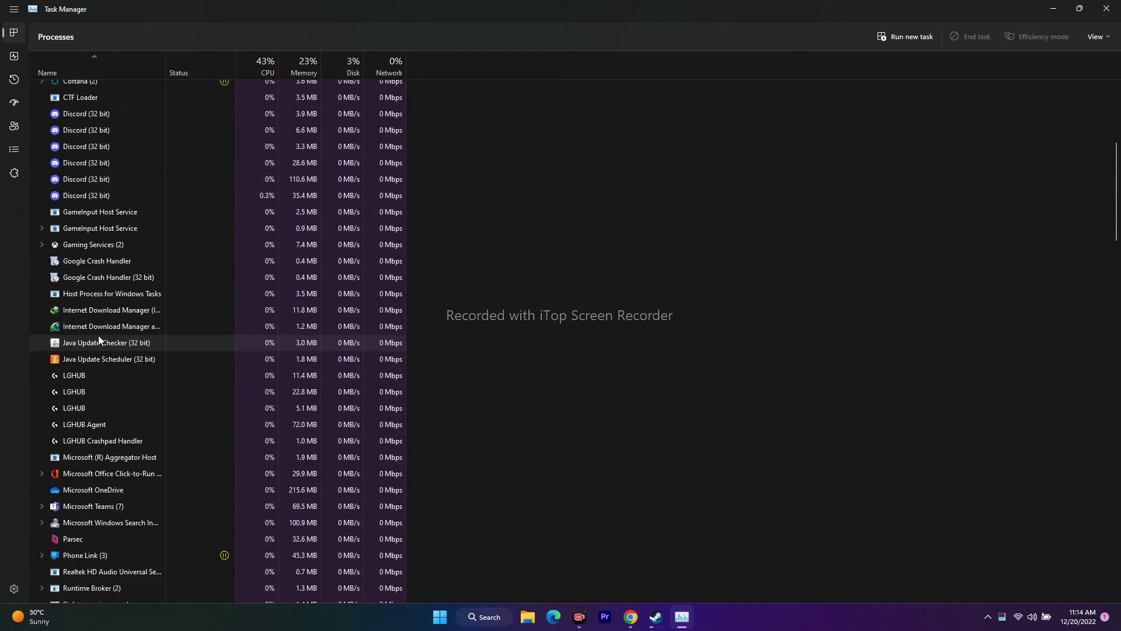
{"action": "scroll", "coordinate": [131, 285], "scroll_direction": "up", "scroll_amount": 1}
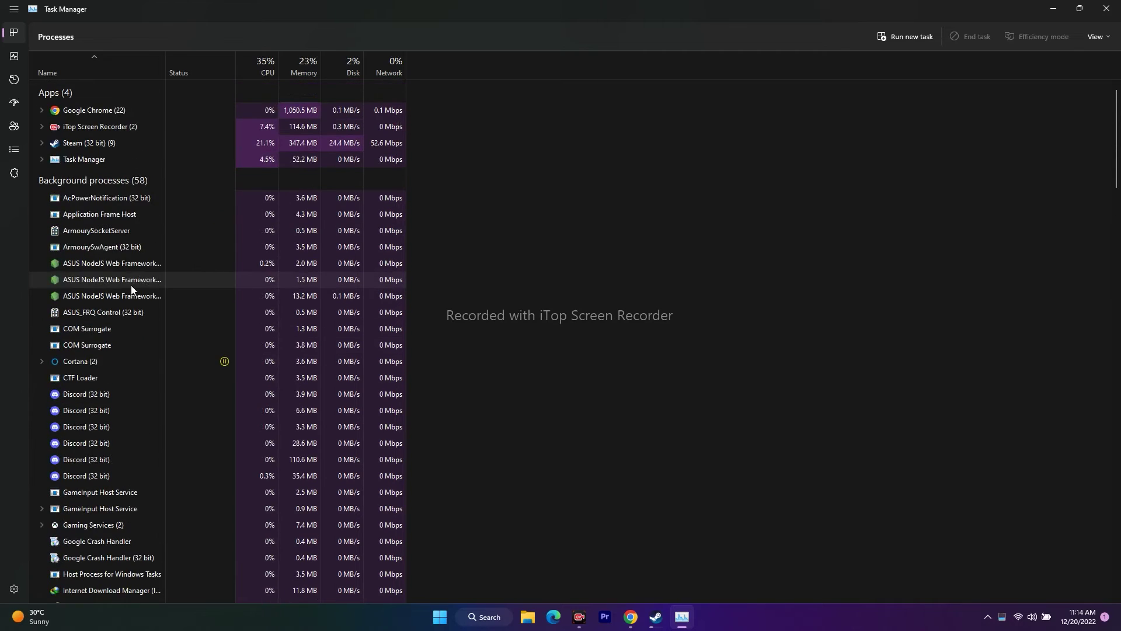
- End the AcPowerNotification and Application Frame Host background processes
{"action": "right_click", "coordinate": [121, 201]}
{"action": "left_click", "coordinate": [145, 208]}
{"action": "right_click", "coordinate": [121, 202]}
{"action": "left_click", "coordinate": [121, 202]}
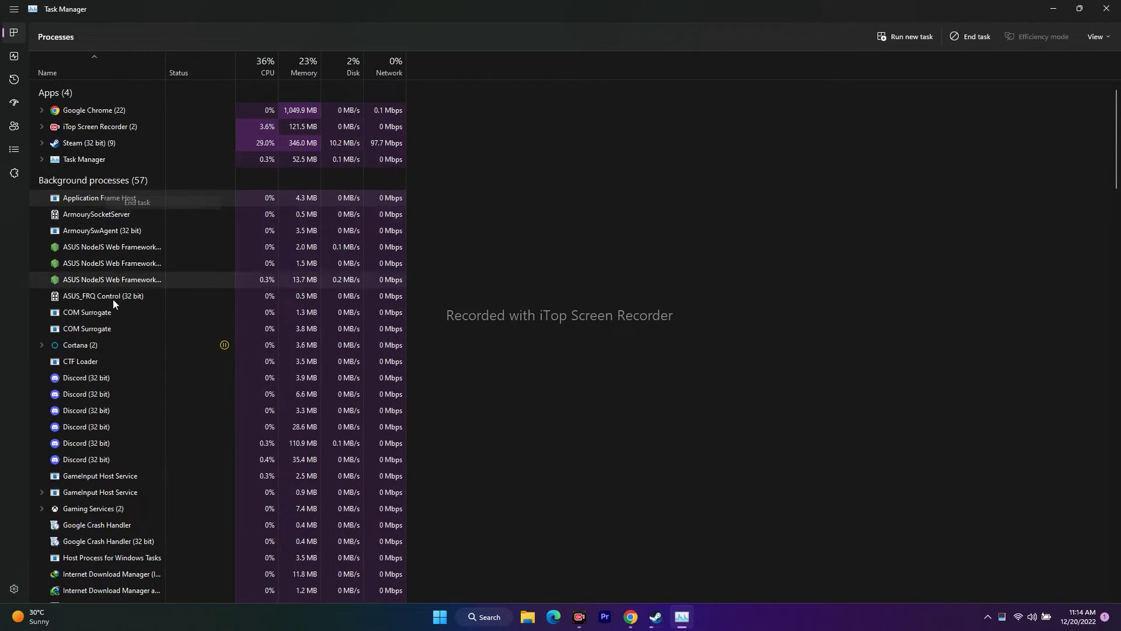
- Try to end several of the Discord background processes one after another, and close Task Manager
{"action": "right_click", "coordinate": [91, 376]}
{"action": "left_click", "coordinate": [116, 385]}
{"action": "right_click", "coordinate": [104, 379]}
{"action": "left_click", "coordinate": [131, 386]}
{"action": "right_click", "coordinate": [102, 378]}
{"action": "left_click", "coordinate": [125, 388]}
{"action": "right_click", "coordinate": [91, 362]}
{"action": "left_click", "coordinate": [111, 373]}
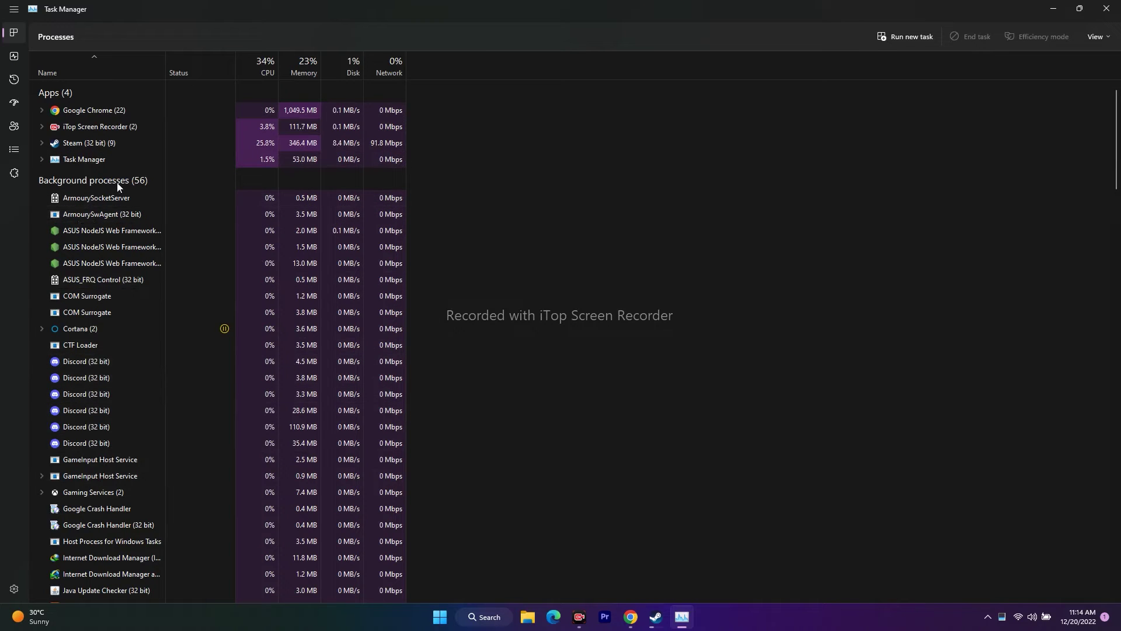
{"action": "left_click", "coordinate": [1106, 8]}
- Switch to Steam, verify the integrity of Valheim's game files from its properties, then close the properties and minimize Steam
{"action": "left_click", "coordinate": [669, 616]}
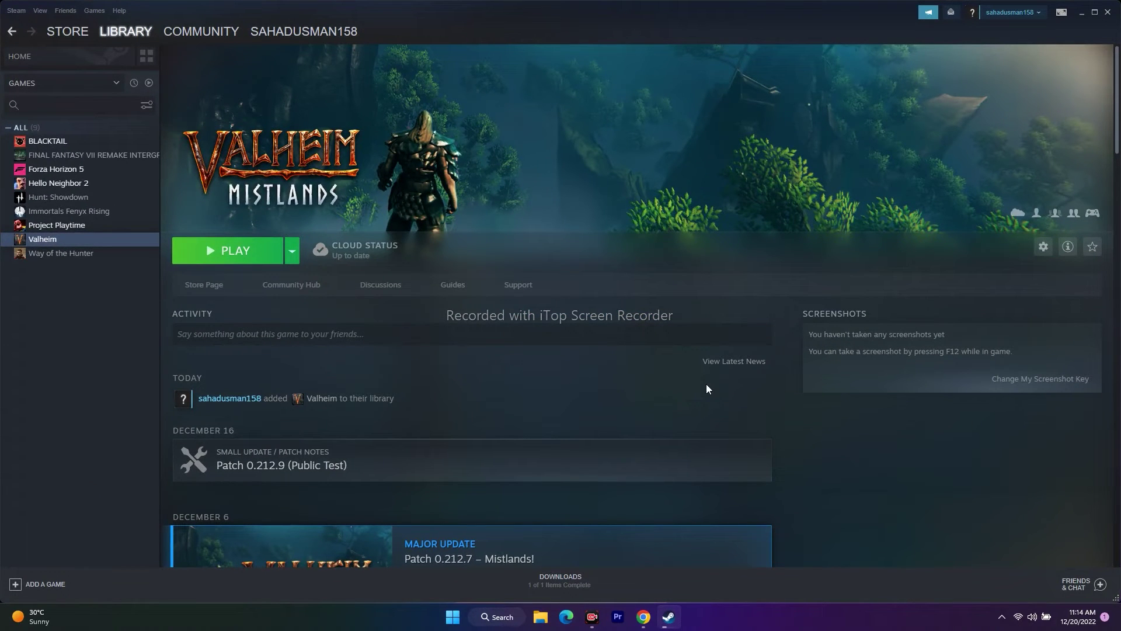
{"action": "right_click", "coordinate": [76, 242]}
{"action": "left_click", "coordinate": [96, 309]}
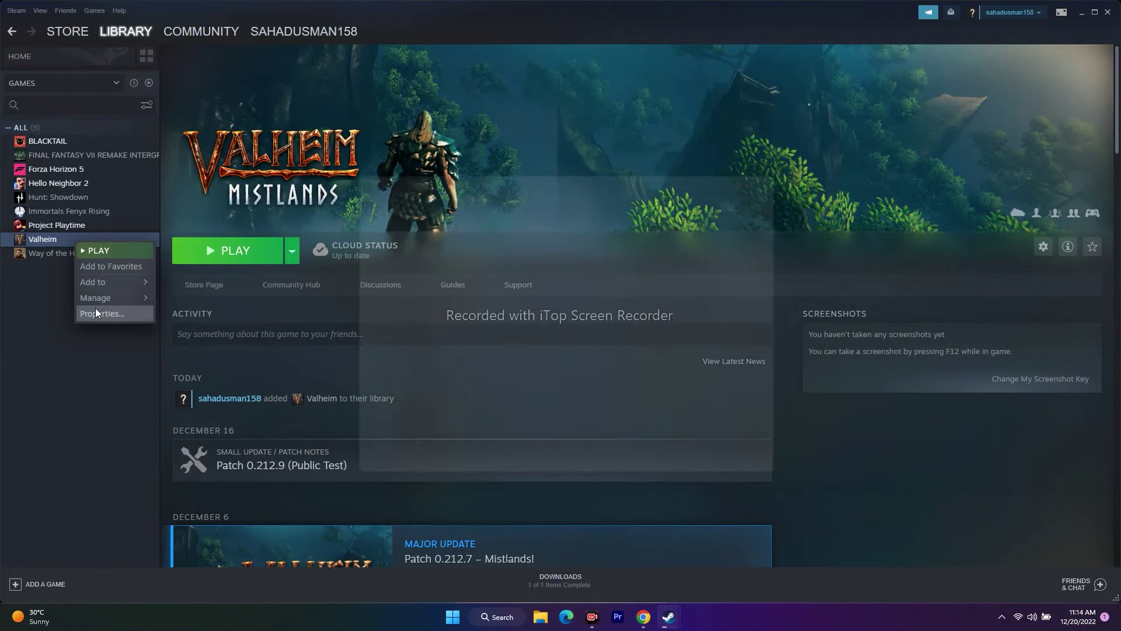
{"action": "left_click", "coordinate": [367, 238]}
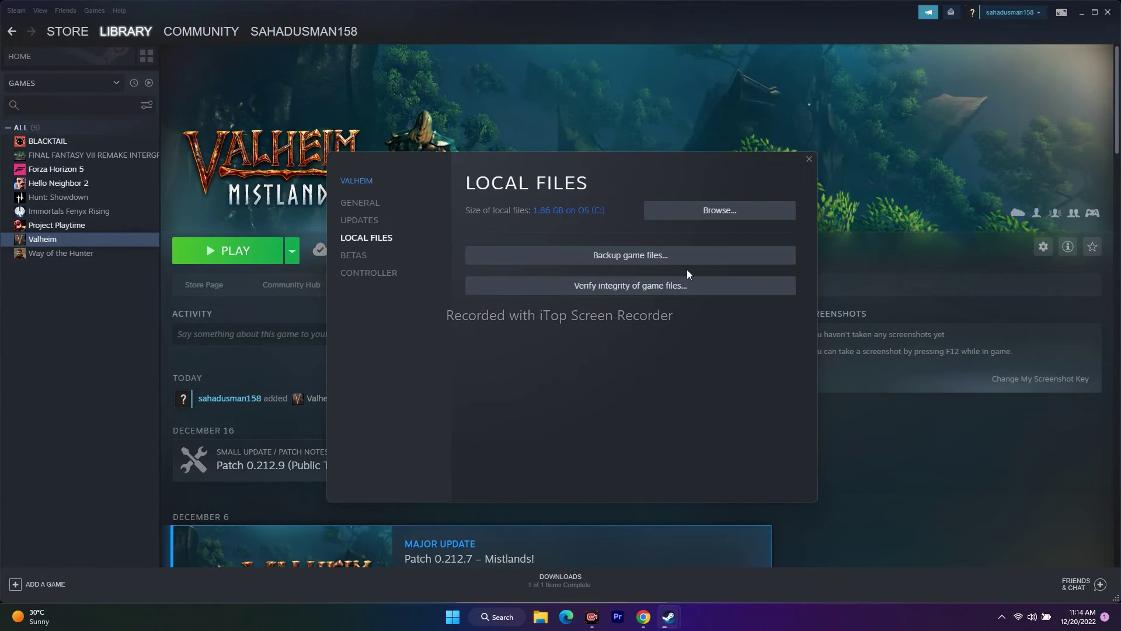
{"action": "left_click", "coordinate": [617, 290]}
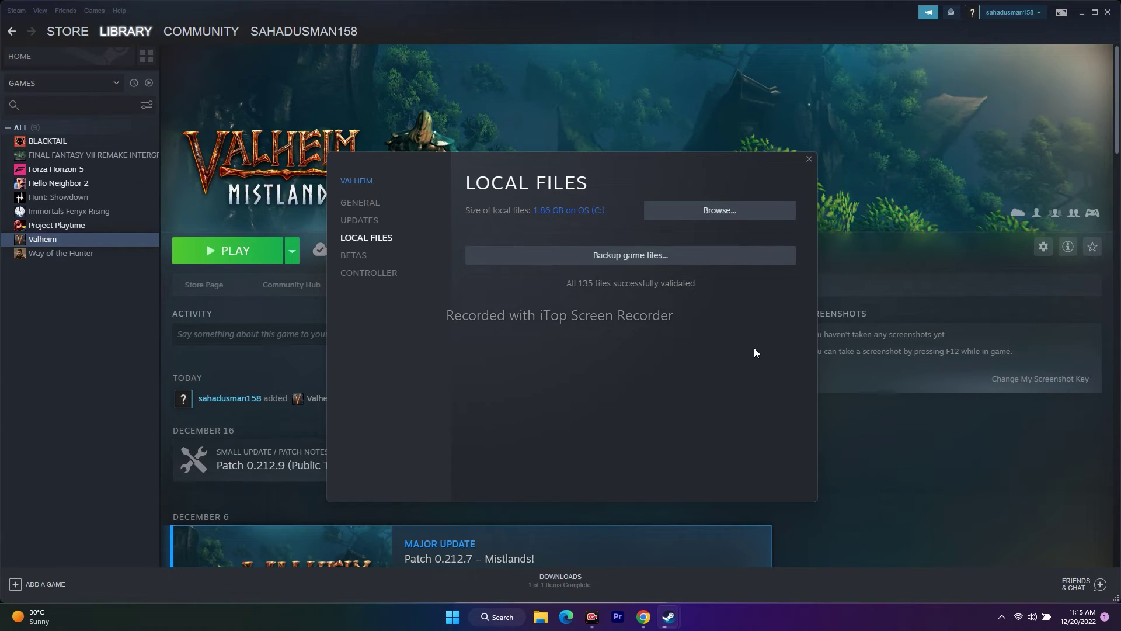
{"action": "left_click", "coordinate": [806, 159]}
{"action": "left_click", "coordinate": [1080, 13]}
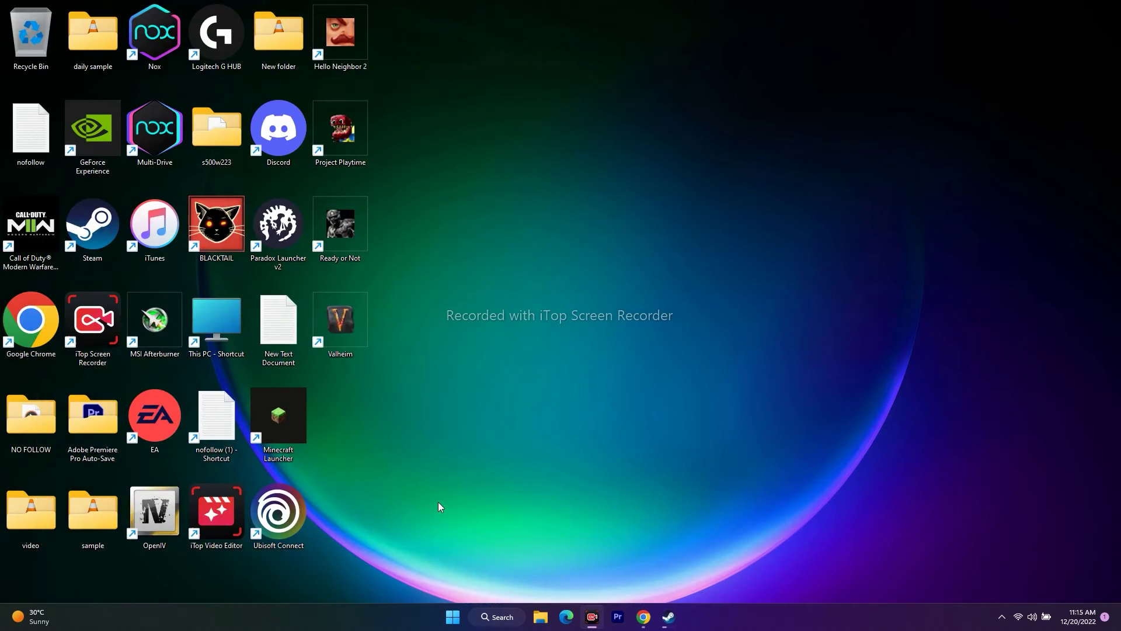
- Open the Windows Update page in Settings to check the update status, then close Settings
{"action": "left_click", "coordinate": [498, 617]}
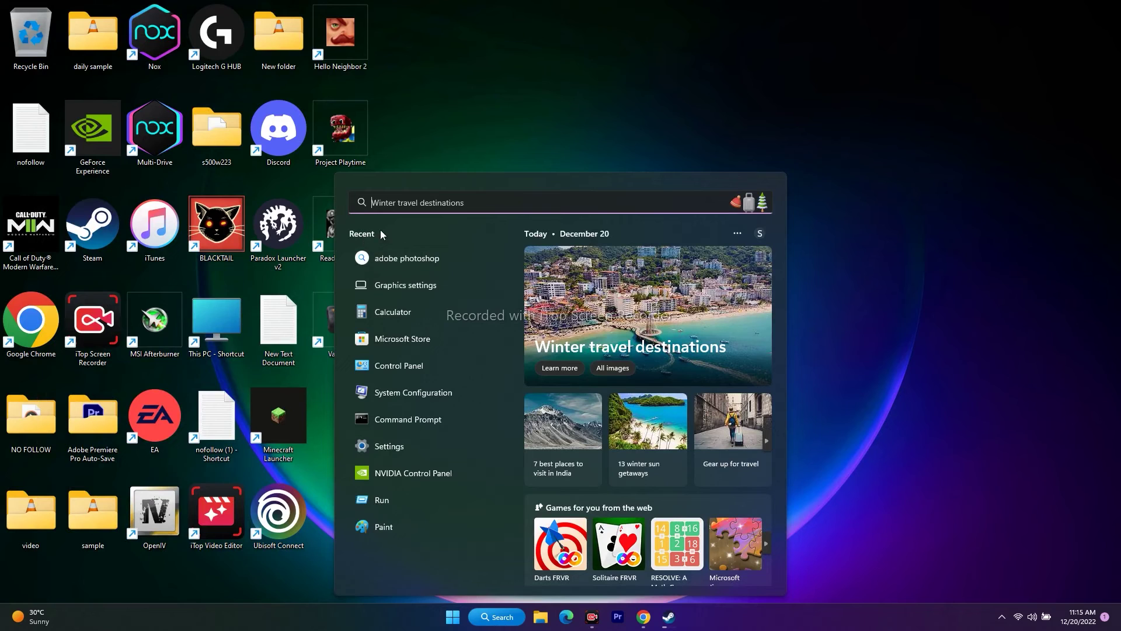
{"action": "left_click", "coordinate": [401, 446]}
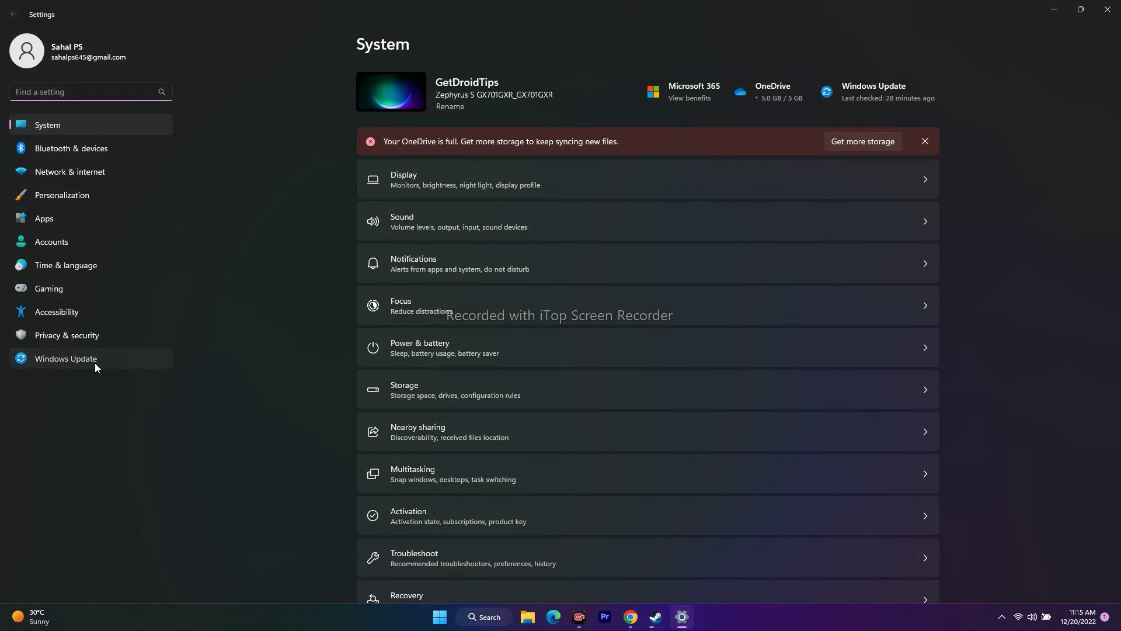
{"action": "left_click", "coordinate": [95, 361]}
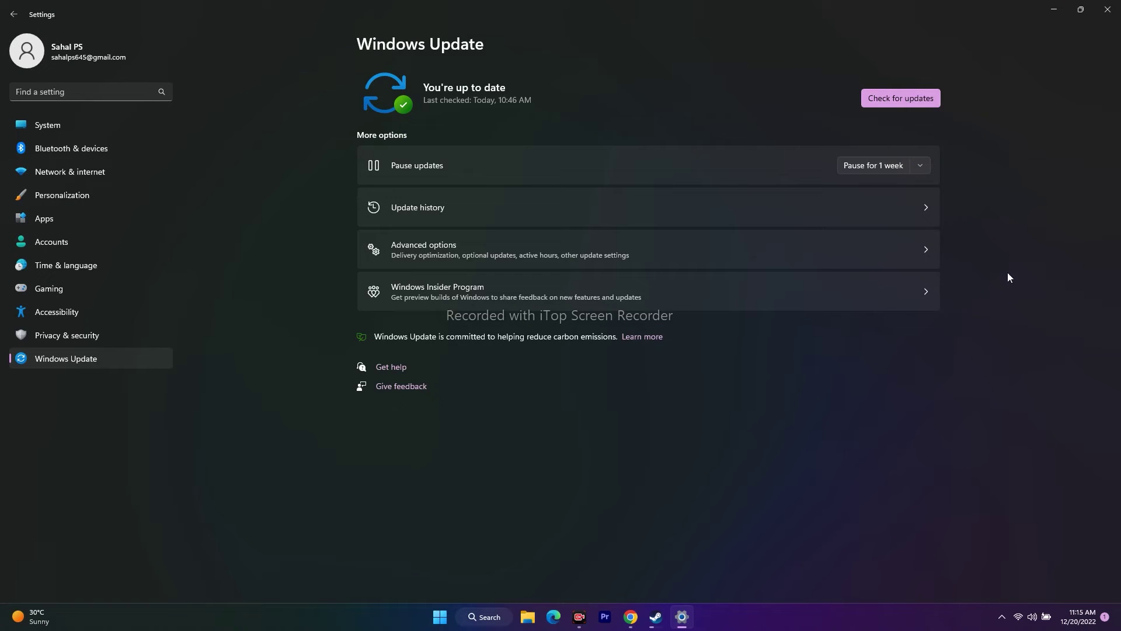
{"action": "left_click", "coordinate": [1108, 10]}
- Switch to Steam and look at Valheim's management options, including Uninstall, without choosing any of them
{"action": "left_click", "coordinate": [669, 618]}
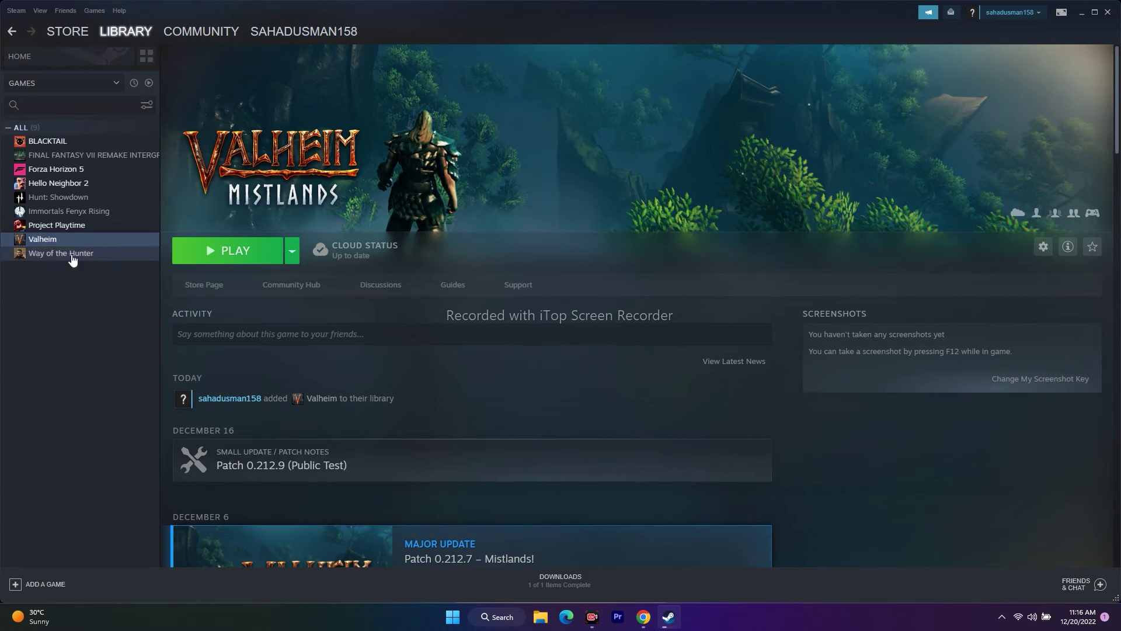
{"action": "right_click", "coordinate": [54, 239]}
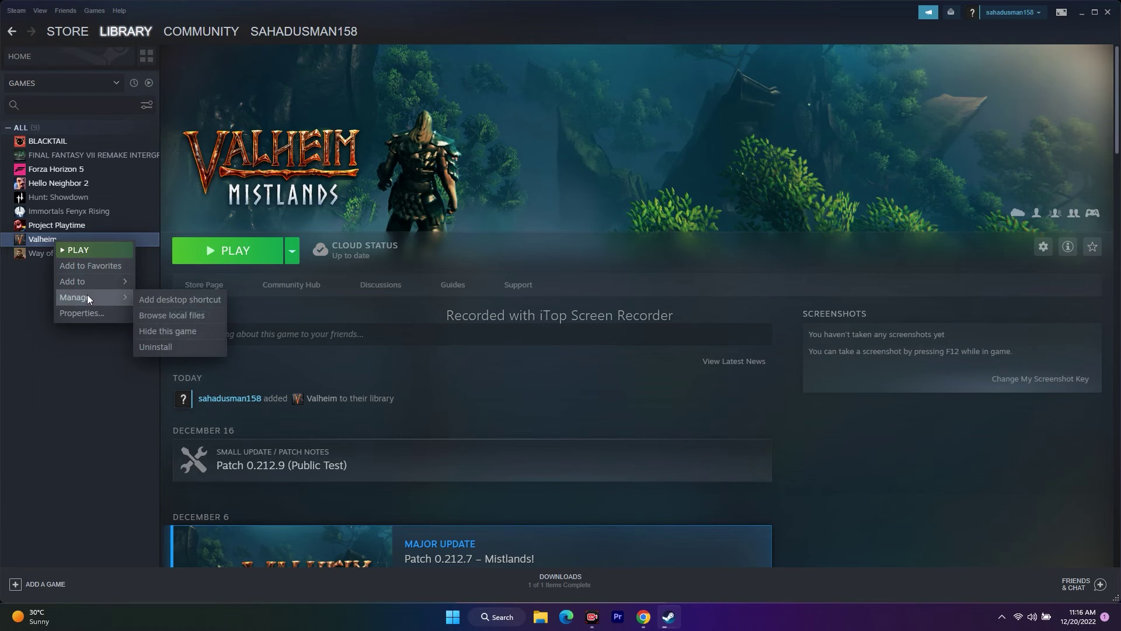
{"action": "left_click", "coordinate": [97, 403]}
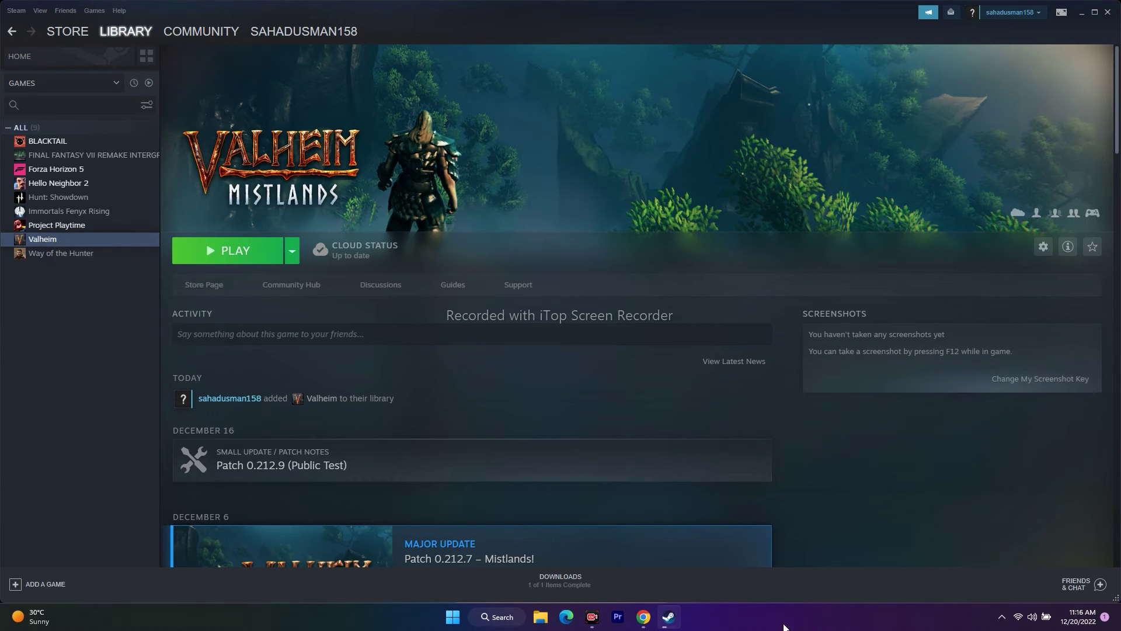
- View the drives under This PC in File Explorer, then close the window
{"action": "left_click", "coordinate": [541, 617]}
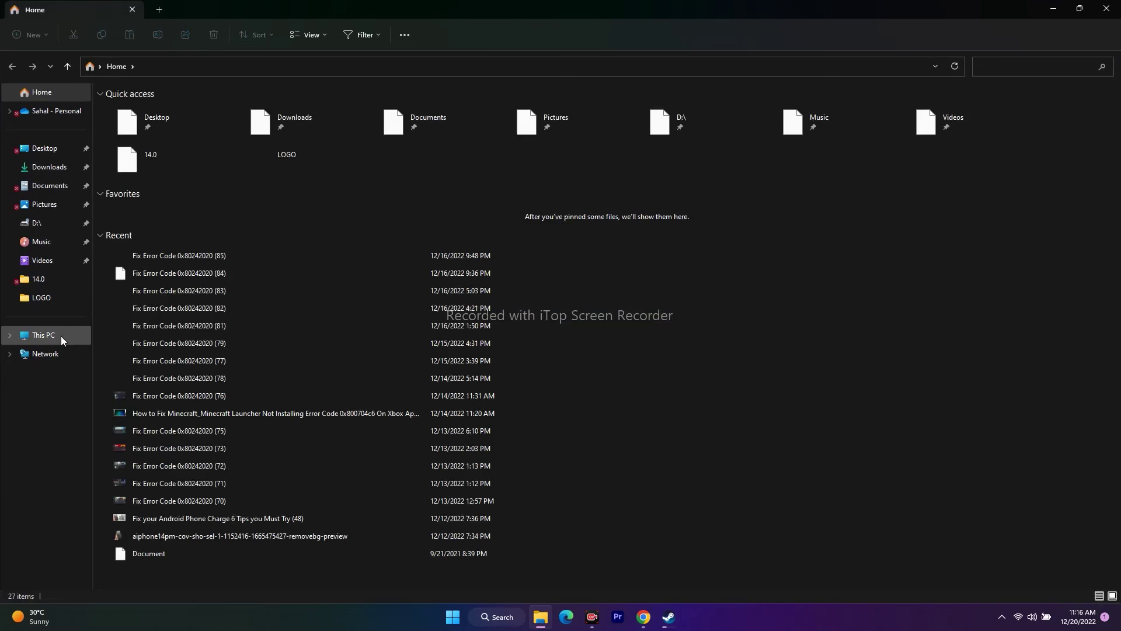
{"action": "left_click", "coordinate": [63, 335]}
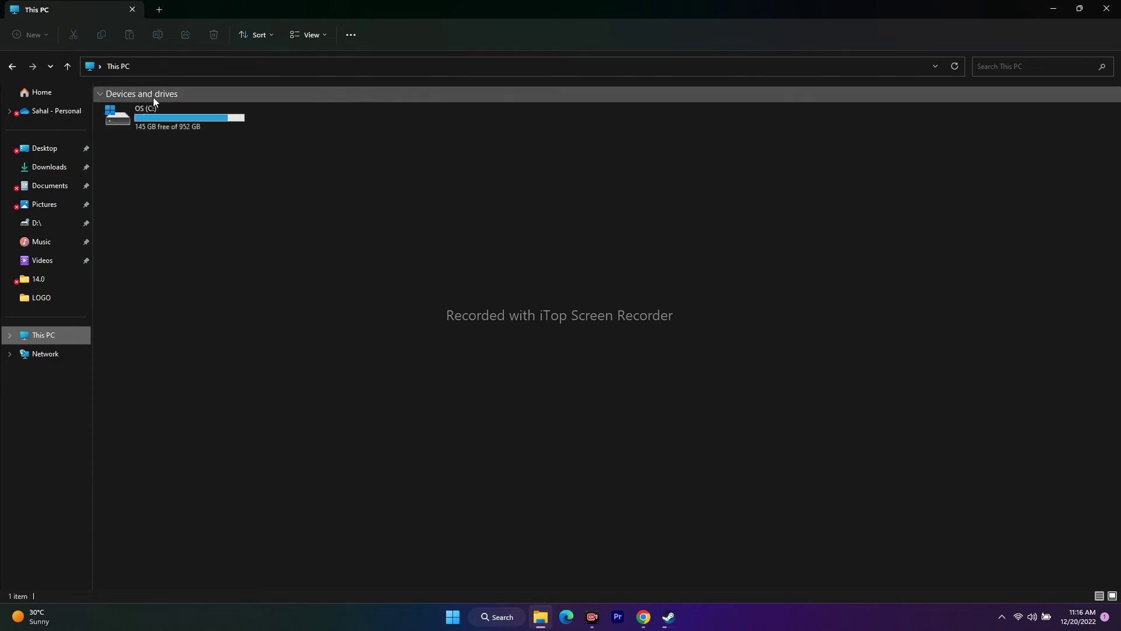
{"action": "left_click", "coordinate": [1107, 9]}
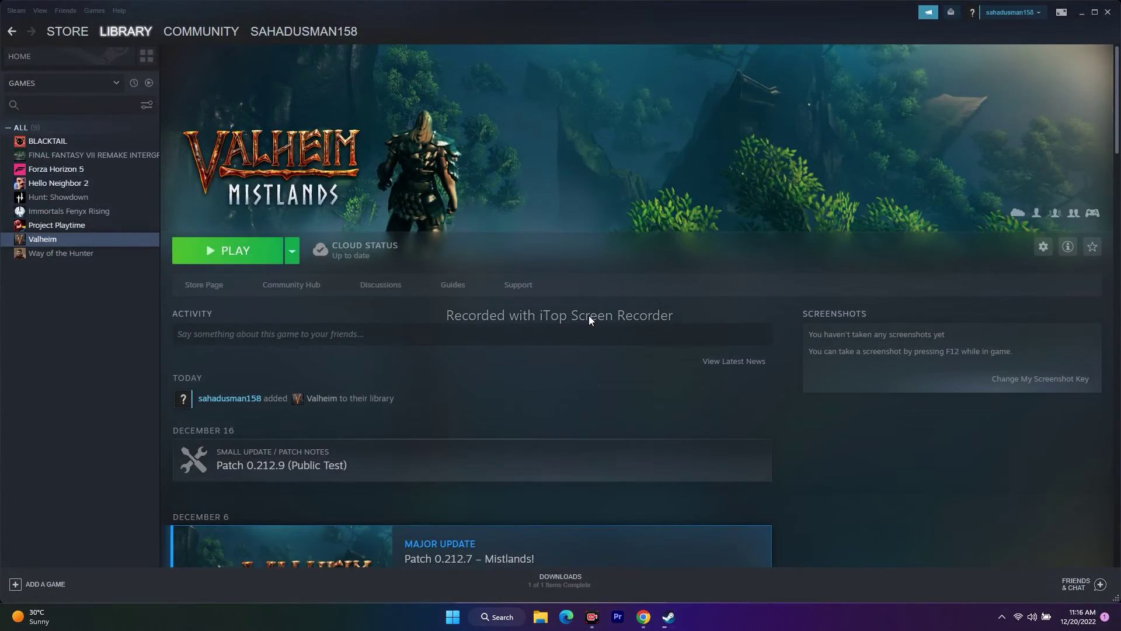
{"action": "left_click", "coordinate": [643, 617]}
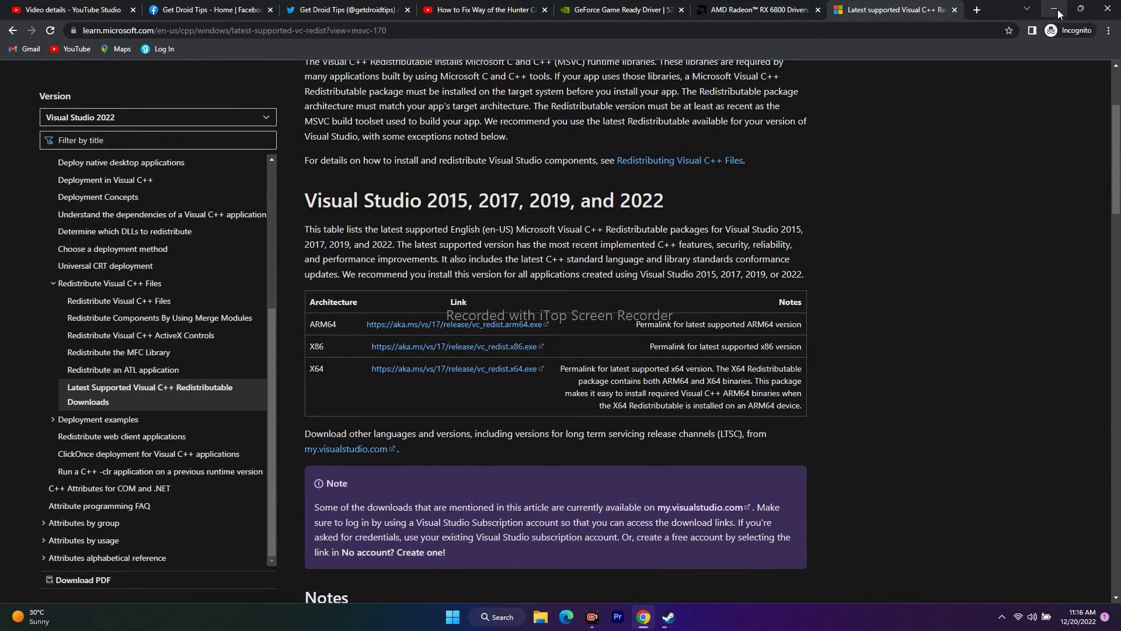
{"action": "left_click", "coordinate": [1055, 9]}
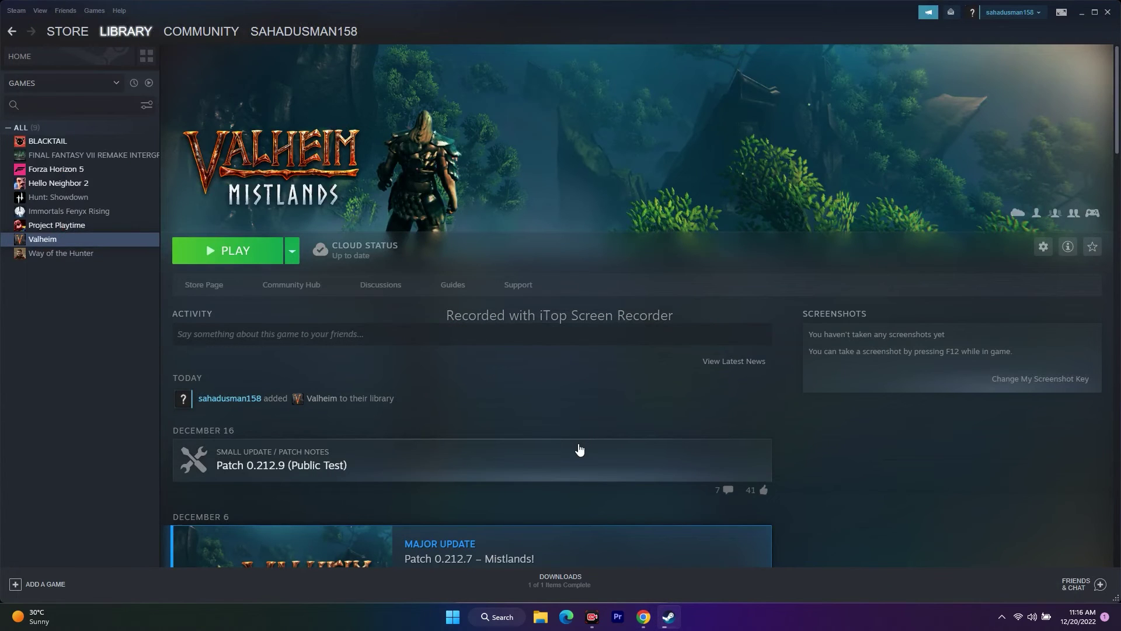
- Try -dx11 and -dx12 as launch options in Valheim's general properties, delete the entry, then close the properties and minimize Steam
{"action": "right_click", "coordinate": [59, 240]}
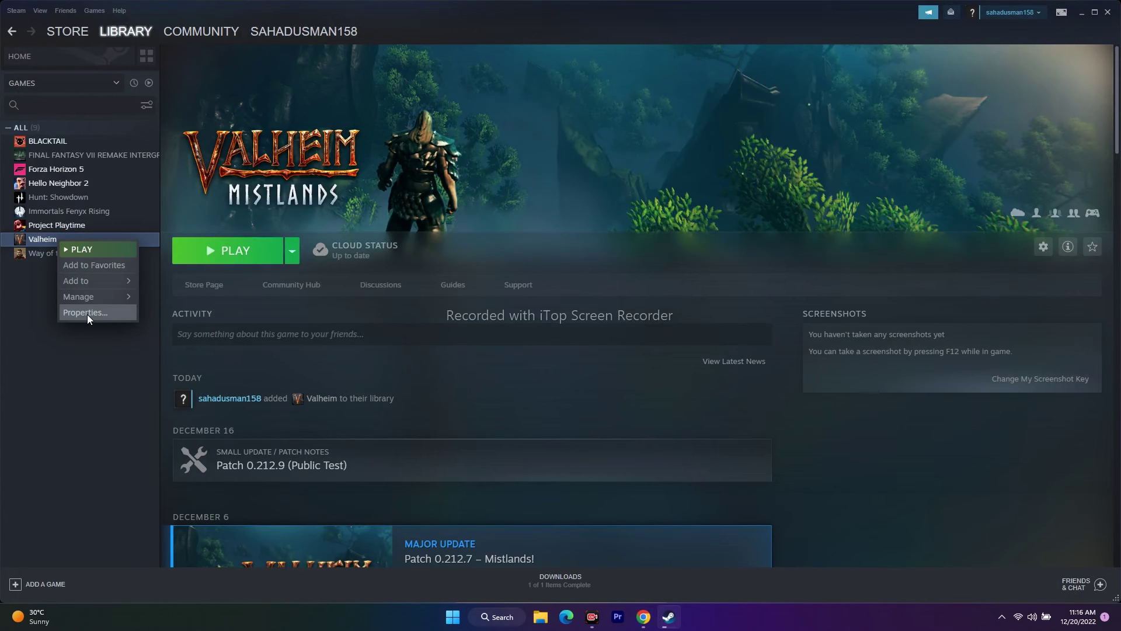
{"action": "left_click", "coordinate": [86, 313]}
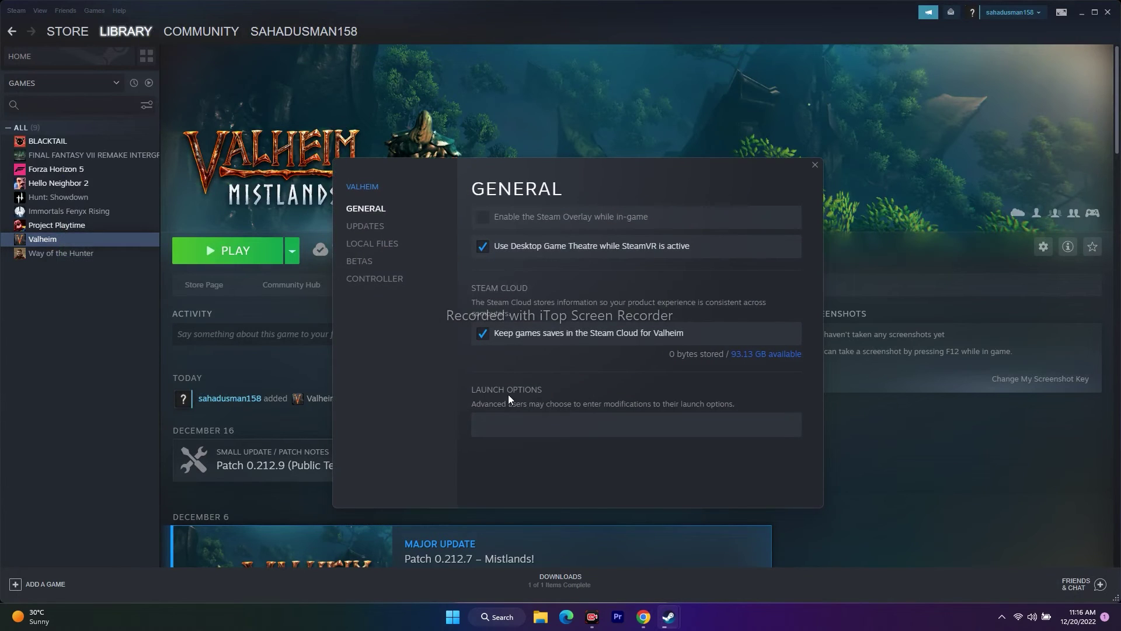
{"action": "left_click", "coordinate": [499, 425]}
{"action": "type", "text": "-dx11"}
{"action": "key", "text": "BackSpace"}
{"action": "type", "text": "2"}
{"action": "key", "text": "BackSpace"}
{"action": "key", "text": "BackSpace"}
{"action": "key", "text": "BackSpace"}
{"action": "left_click", "coordinate": [815, 166]}
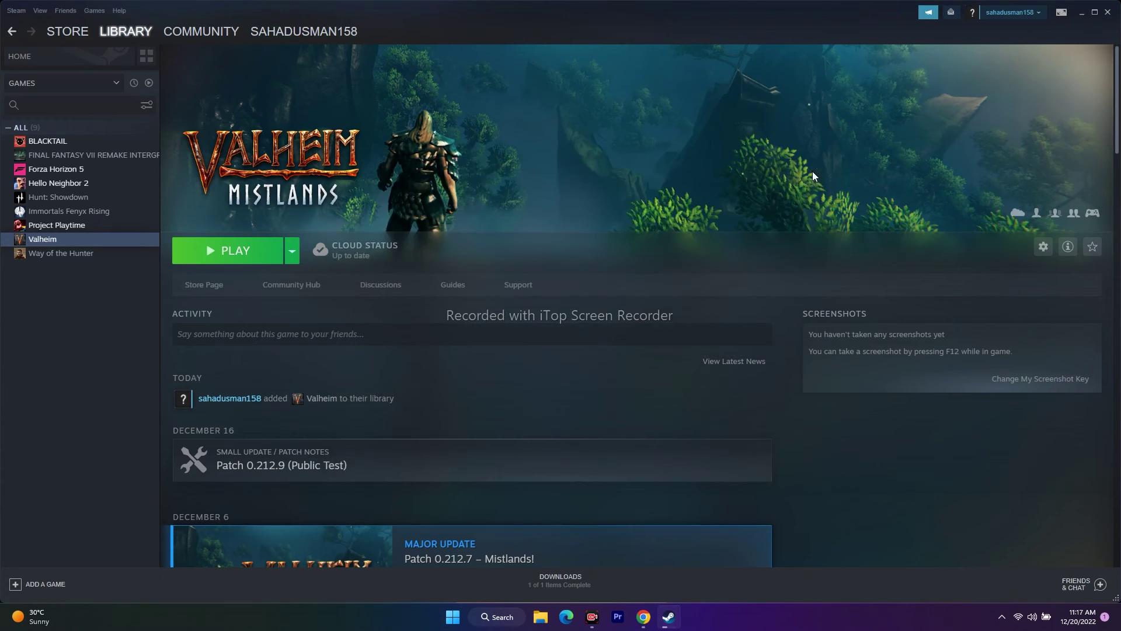
{"action": "left_click", "coordinate": [1081, 13]}
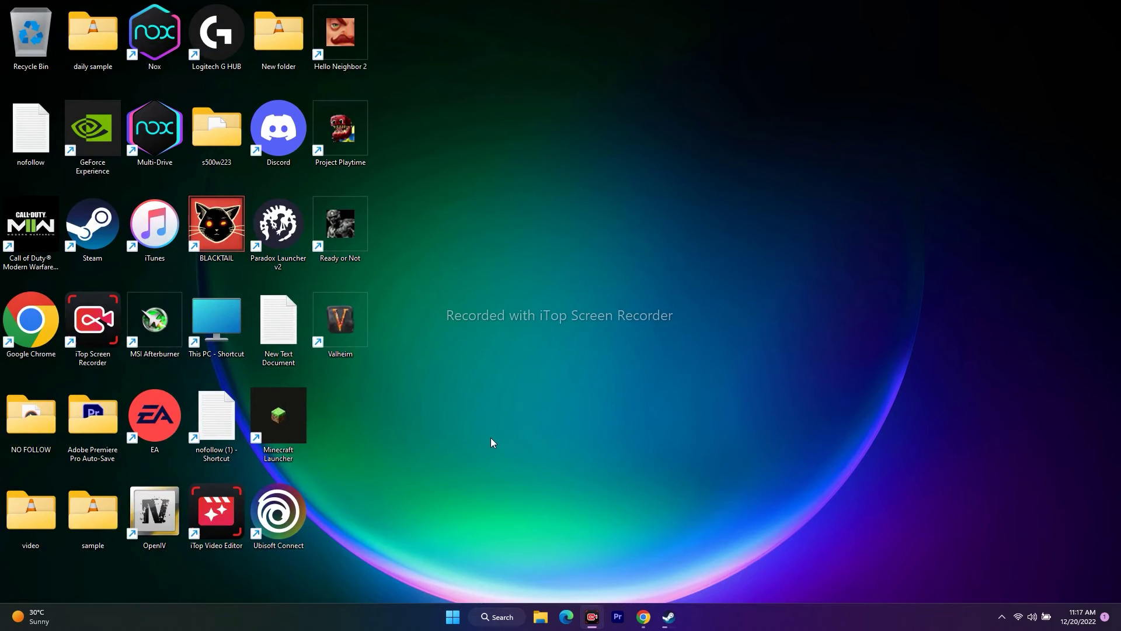
- Search for the advanced system settings and open the Virtual Memory dialog from the advanced performance options
{"action": "left_click", "coordinate": [496, 617]}
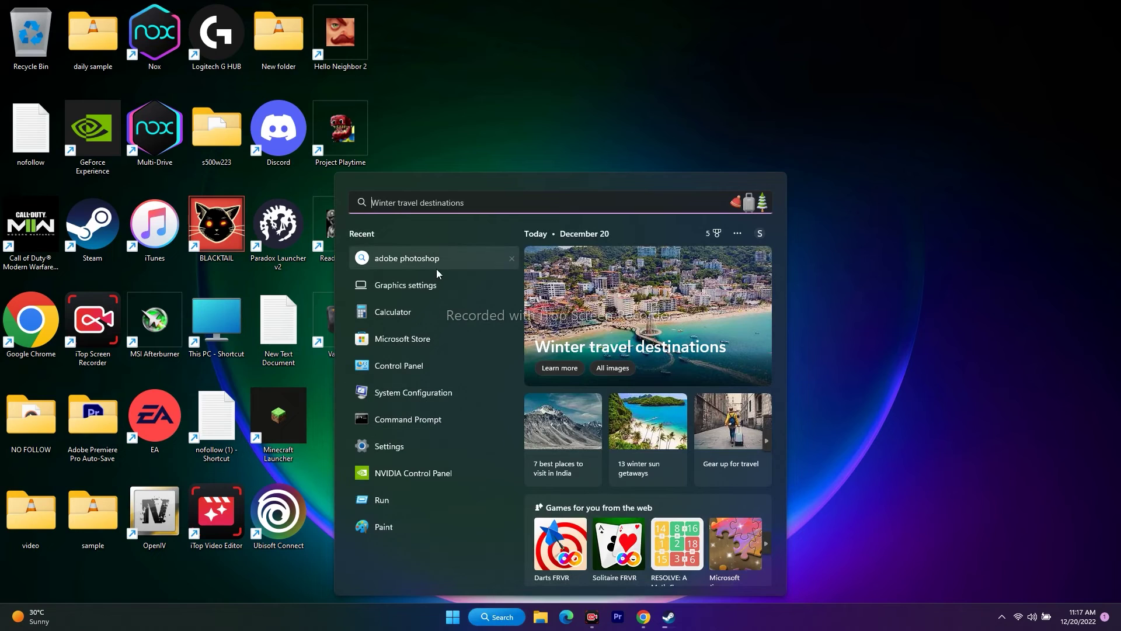
{"action": "type", "text": "view"}
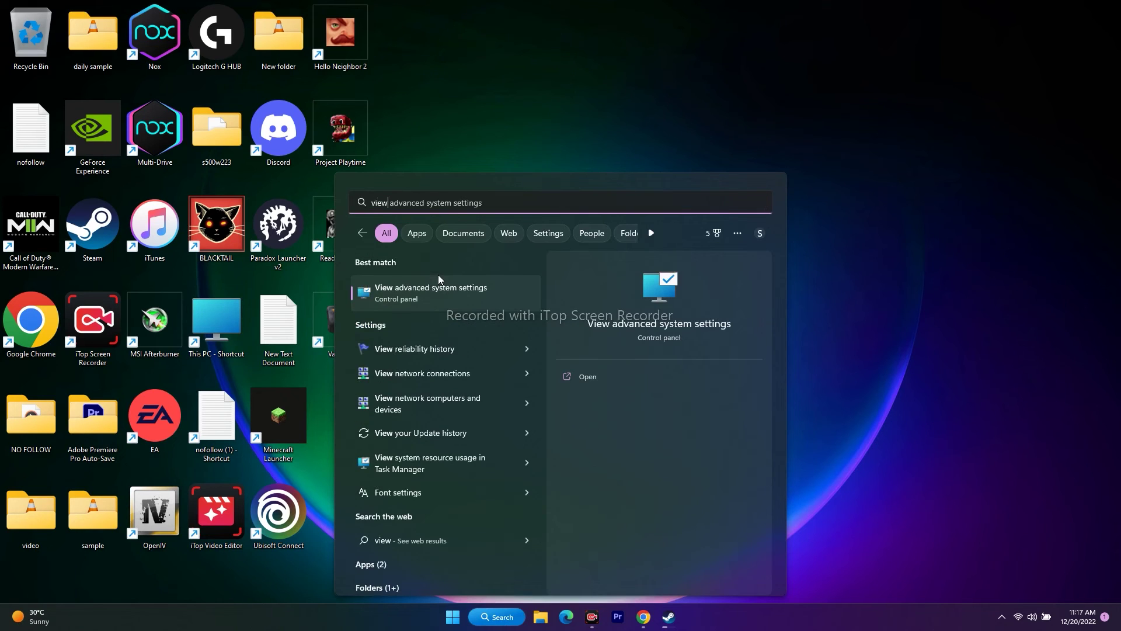
{"action": "left_click", "coordinate": [462, 298]}
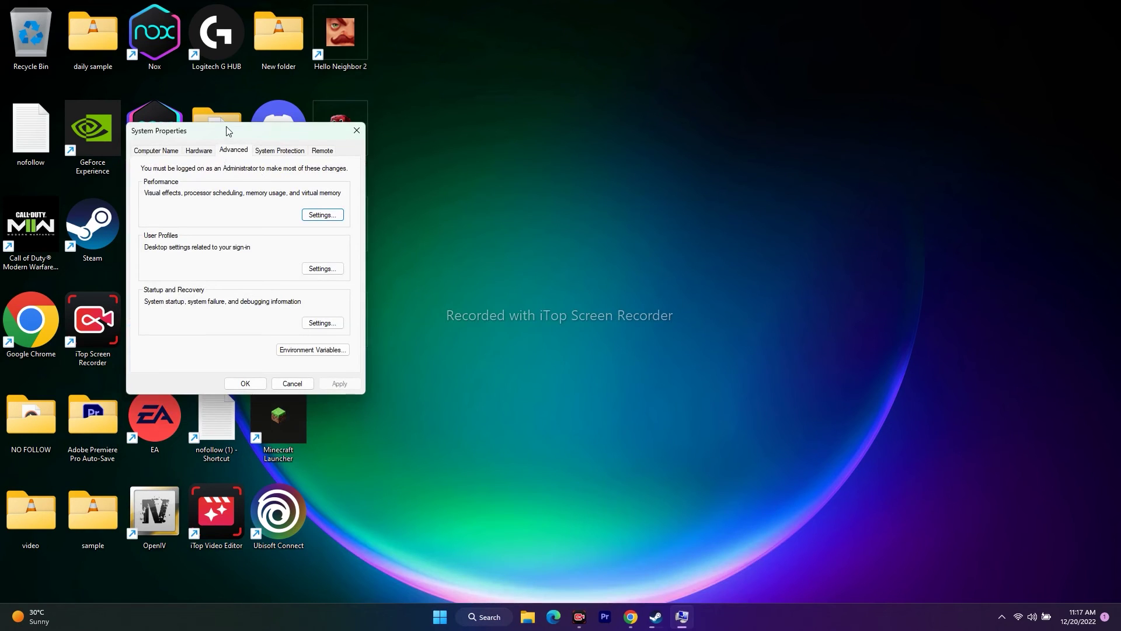
{"action": "left_click_drag", "start_coordinate": [225, 126], "coordinate": [647, 88]}
{"action": "left_click", "coordinate": [740, 173]}
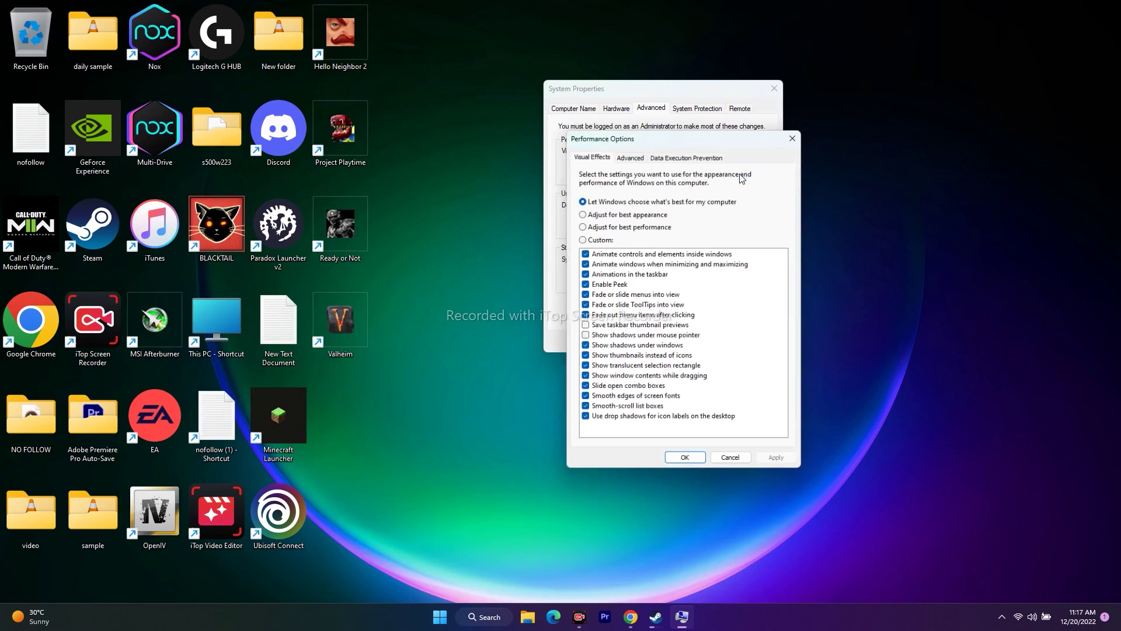
{"action": "left_click", "coordinate": [634, 156]}
{"action": "left_click", "coordinate": [751, 301]}
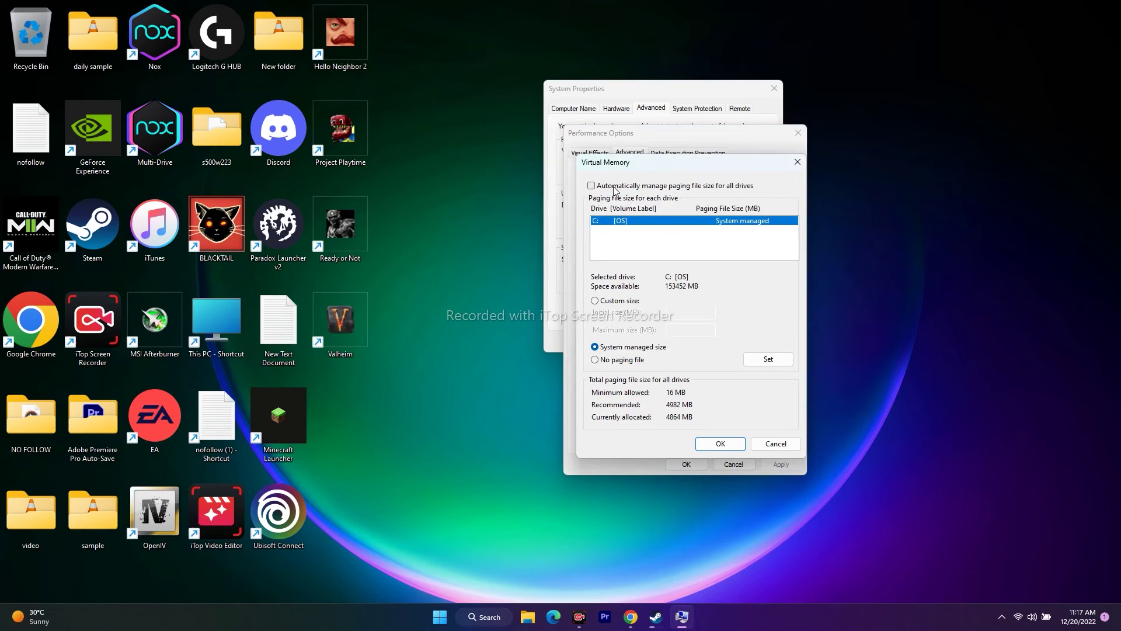
- Leave automatic paging file management off and choose a custom size for drive C:, with its initial and maximum size fields available for entry
{"action": "left_click", "coordinate": [591, 186]}
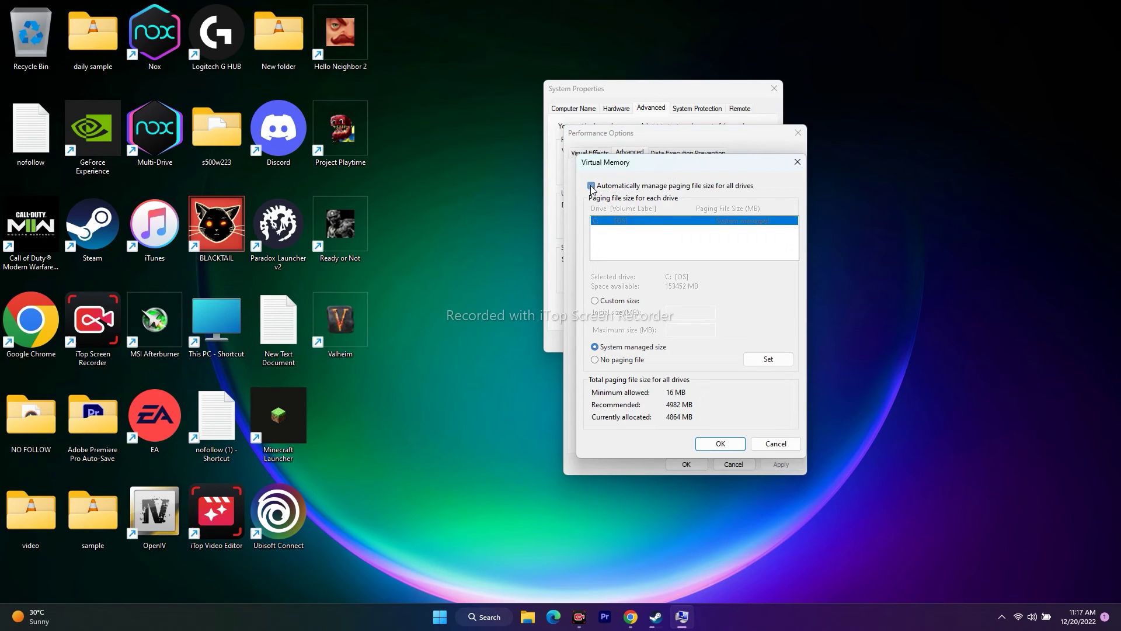
{"action": "left_click", "coordinate": [591, 186]}
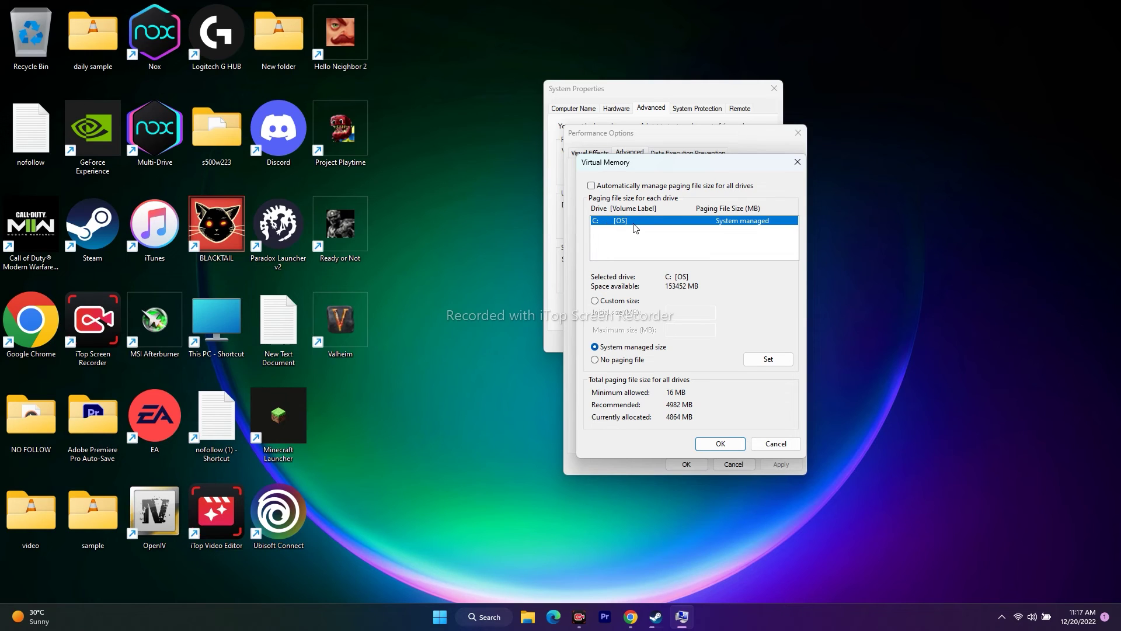
{"action": "left_click", "coordinate": [596, 301]}
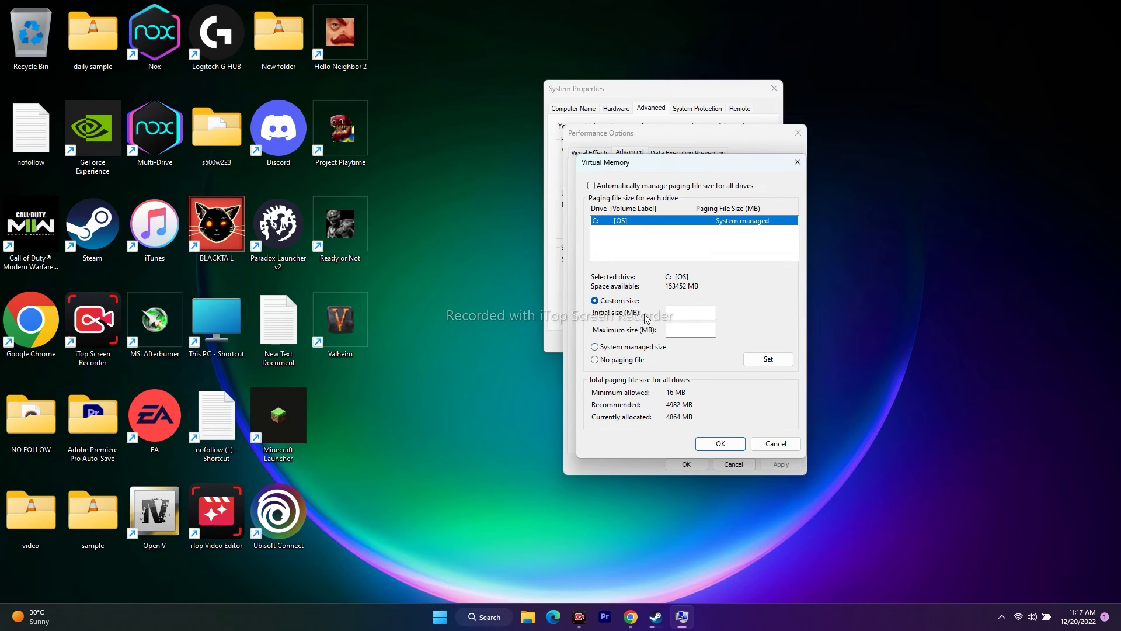
{"action": "left_click", "coordinate": [674, 329]}
{"action": "left_click", "coordinate": [676, 313]}
{"action": "left_click", "coordinate": [677, 328]}
- Check the installed RAM in the device specifications on the Settings About page, then close Settings
{"action": "left_click", "coordinate": [484, 617]}
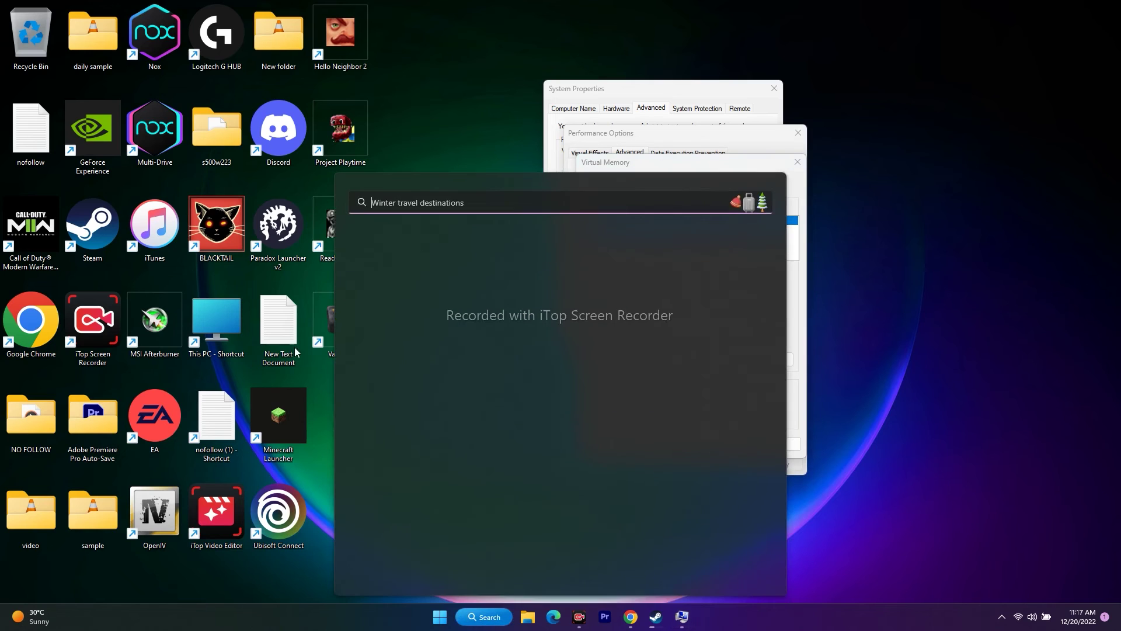
{"action": "left_click", "coordinate": [404, 469]}
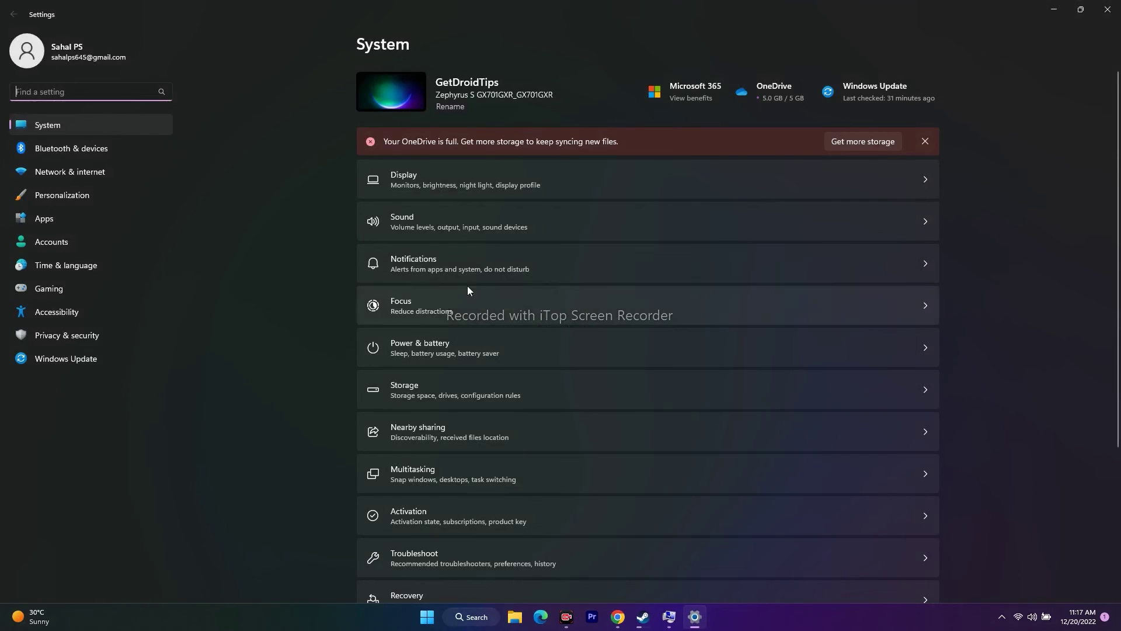
{"action": "left_click", "coordinate": [48, 128]}
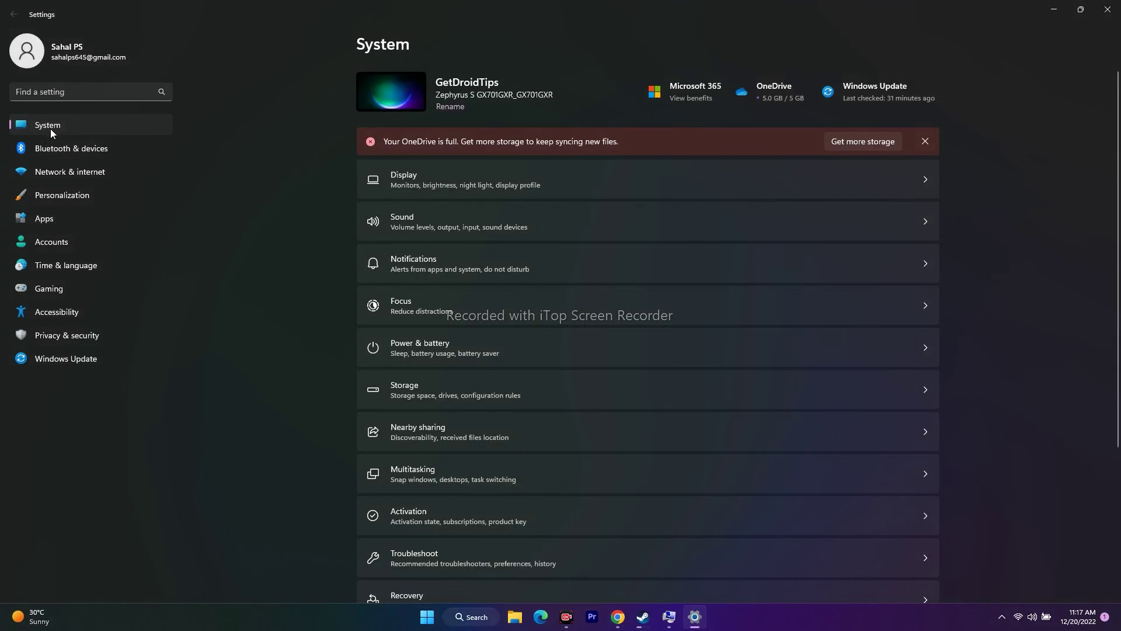
{"action": "scroll", "coordinate": [1056, 276], "scroll_direction": "down", "scroll_amount": 5}
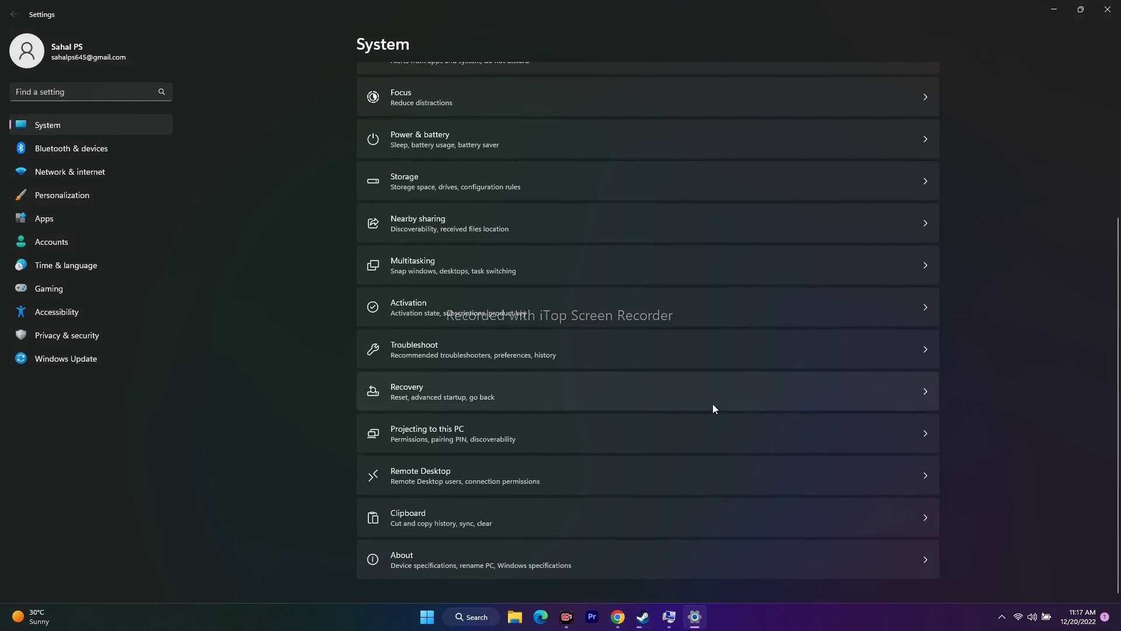
{"action": "left_click", "coordinate": [458, 552]}
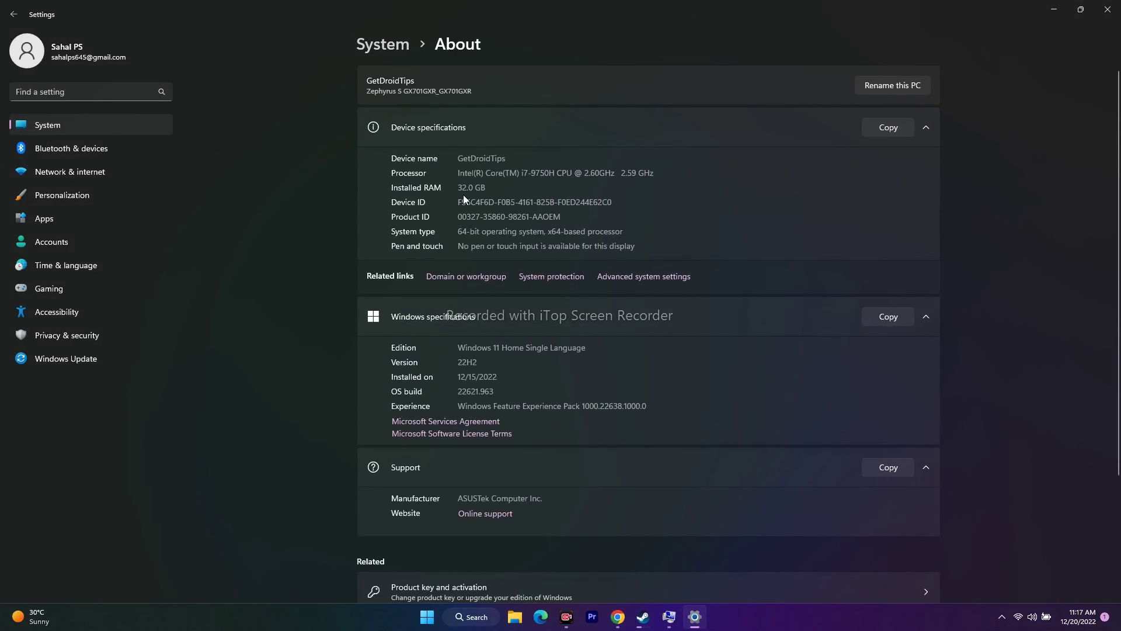
{"action": "left_click_drag", "start_coordinate": [461, 188], "coordinate": [488, 189]}
{"action": "left_click", "coordinate": [498, 188]}
{"action": "left_click", "coordinate": [498, 188]}
{"action": "left_click", "coordinate": [1107, 10]}
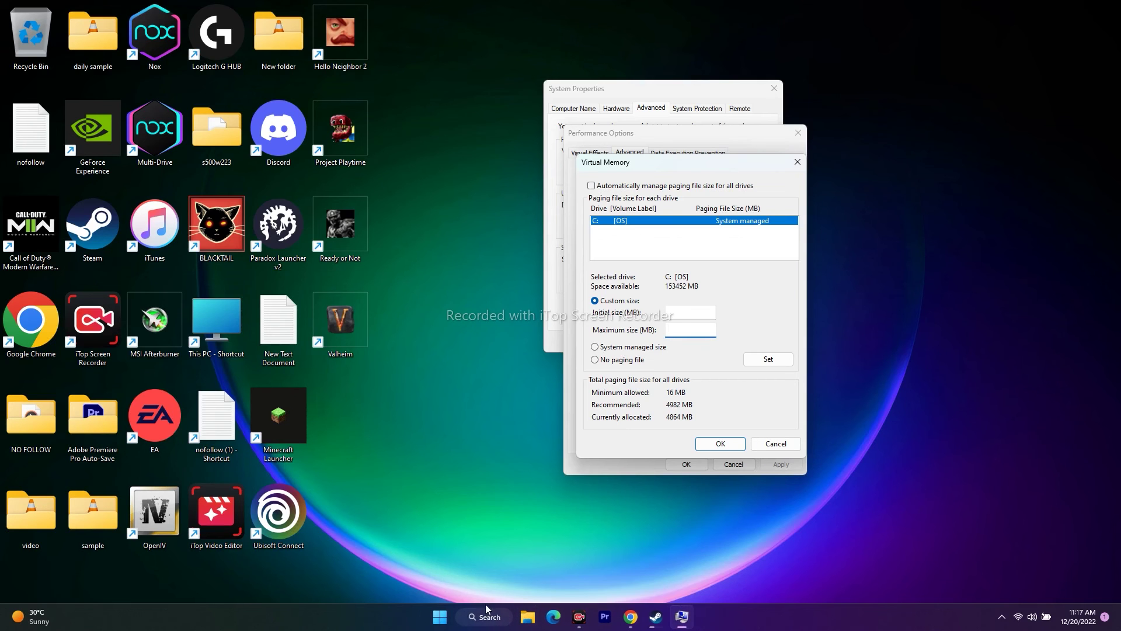
- Open Calculator and multiply 32 by 1024 to convert the RAM size from GB to MB
{"action": "left_click", "coordinate": [484, 615]}
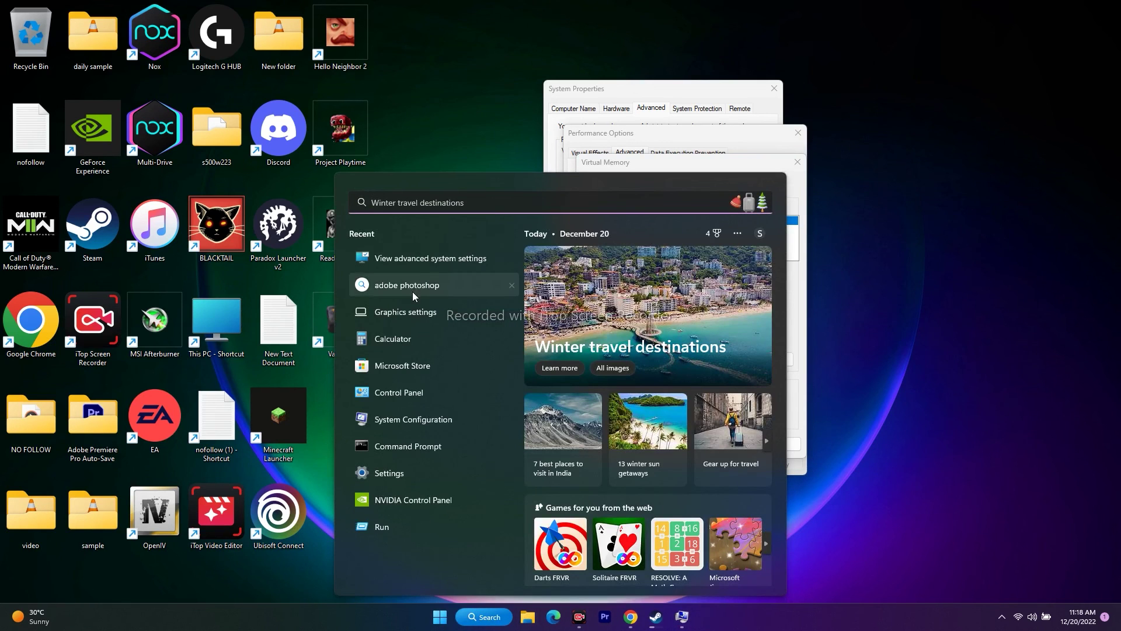
{"action": "left_click", "coordinate": [406, 332]}
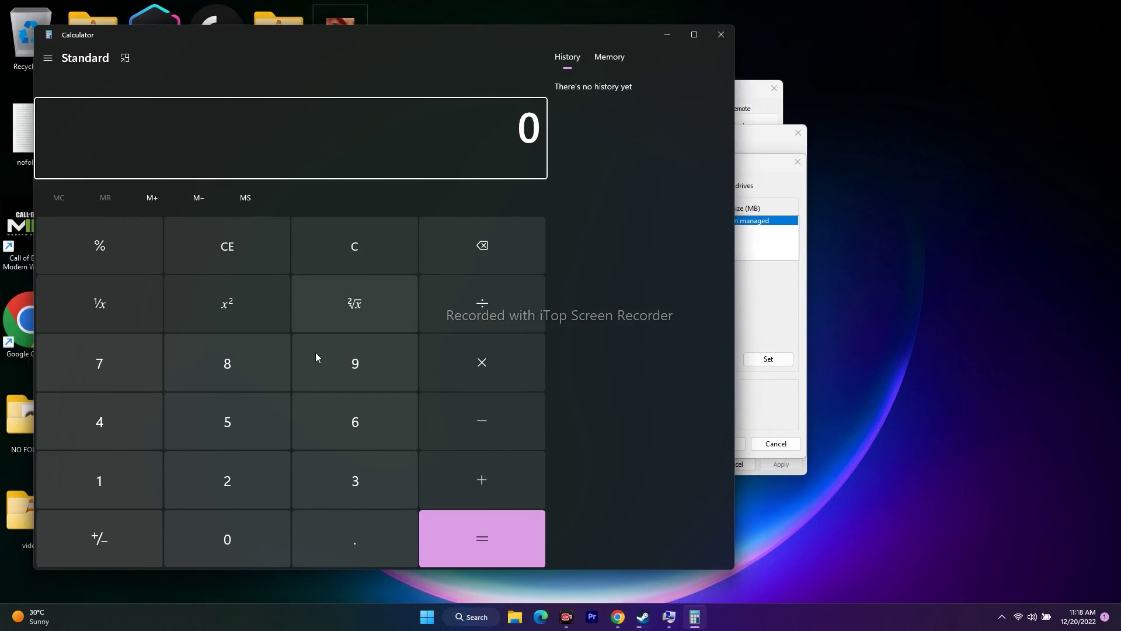
{"action": "left_click", "coordinate": [357, 479]}
{"action": "left_click", "coordinate": [283, 480]}
{"action": "left_click", "coordinate": [480, 363]}
{"action": "left_click", "coordinate": [145, 468]}
{"action": "left_click", "coordinate": [212, 533]}
{"action": "left_click", "coordinate": [193, 480]}
{"action": "left_click", "coordinate": [123, 426]}
{"action": "left_click", "coordinate": [475, 532]}
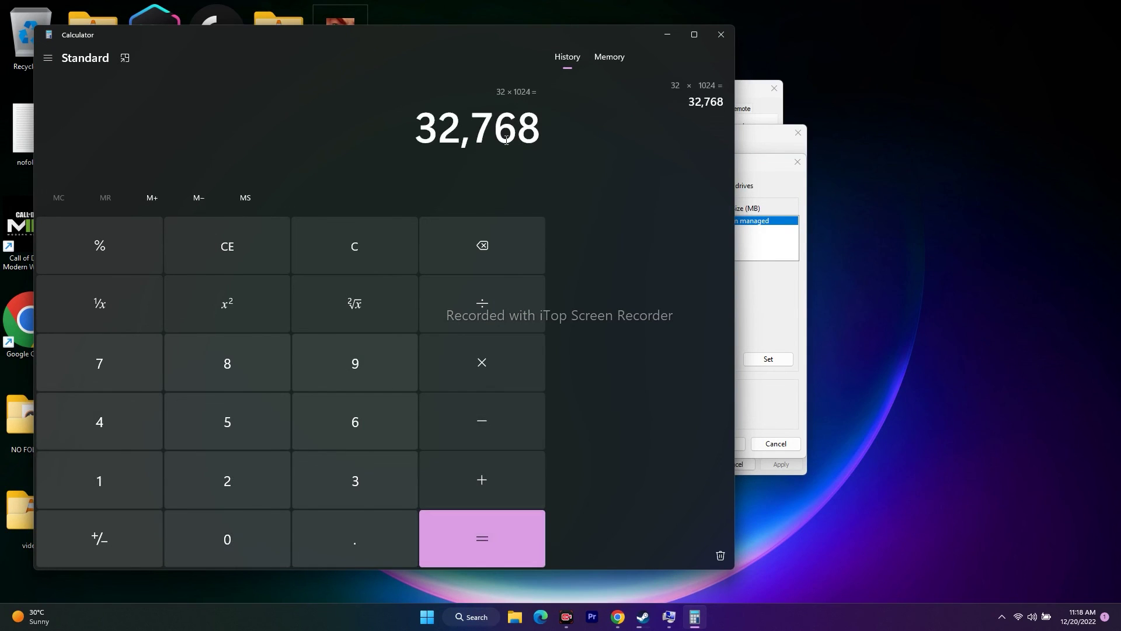
- Multiply the RAM size in MB by 1.5 to get the initial paging file size
{"action": "left_click", "coordinate": [482, 357]}
{"action": "left_click", "coordinate": [146, 479]}
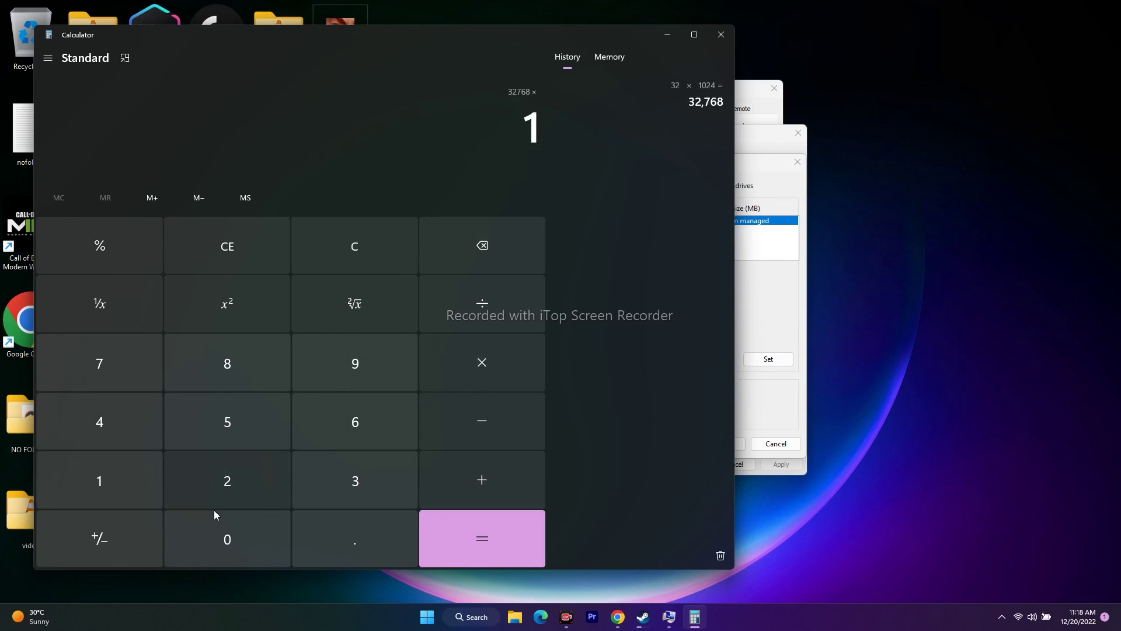
{"action": "left_click", "coordinate": [351, 536]}
{"action": "left_click", "coordinate": [243, 423]}
{"action": "left_click", "coordinate": [458, 534]}
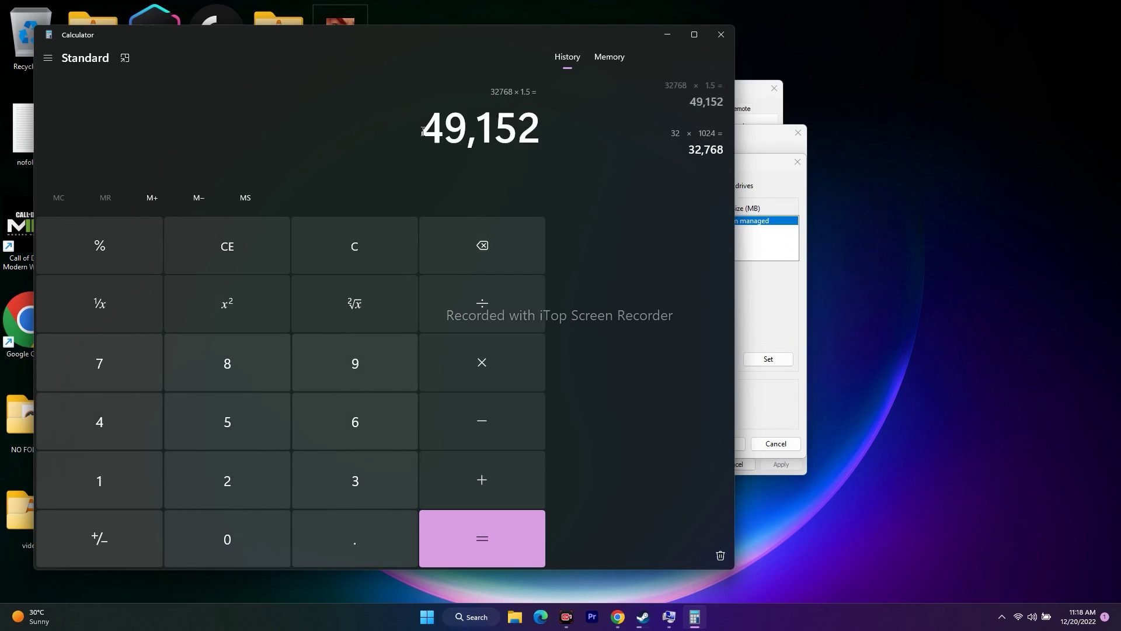
- Copy the calculated value, minimize Calculator and paste 49,152 as the initial size (MB) in the Virtual Memory dialog
{"action": "left_click_drag", "start_coordinate": [422, 134], "coordinate": [519, 142]}
{"action": "left_click", "coordinate": [424, 134]}
{"action": "left_click_drag", "start_coordinate": [431, 126], "coordinate": [533, 146]}
{"action": "right_click", "coordinate": [528, 146]}
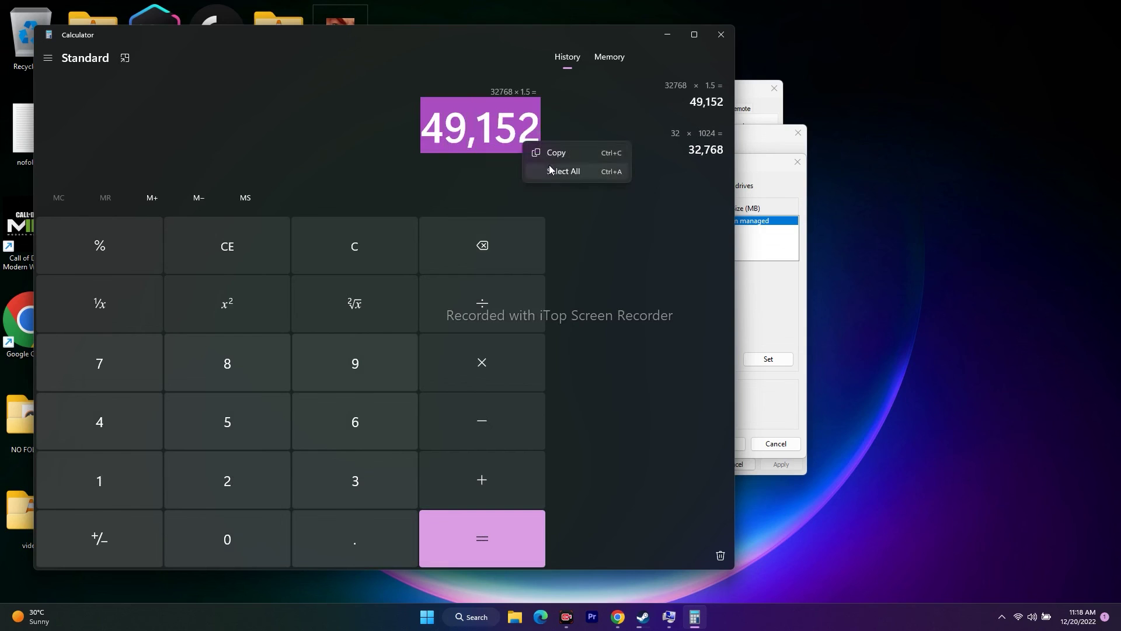
{"action": "left_click", "coordinate": [552, 151]}
{"action": "left_click", "coordinate": [668, 34]}
{"action": "right_click", "coordinate": [675, 312]}
{"action": "left_click", "coordinate": [765, 358]}
- Return to Calculator, clear the entry and calculate 32 × 1024 × 3 for the maximum paging file size
{"action": "left_click", "coordinate": [693, 617]}
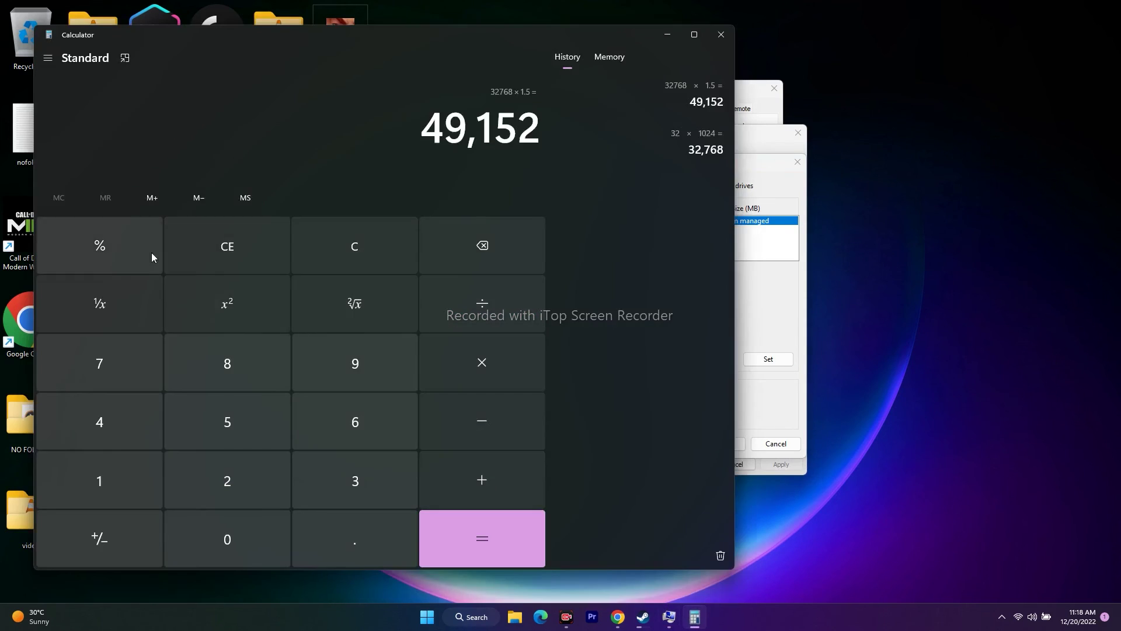
{"action": "left_click", "coordinate": [324, 236]}
{"action": "left_click", "coordinate": [349, 470]}
{"action": "left_click", "coordinate": [253, 471]}
{"action": "left_click", "coordinate": [481, 363]}
{"action": "left_click", "coordinate": [117, 479]}
{"action": "left_click", "coordinate": [227, 538]}
{"action": "left_click", "coordinate": [225, 491]}
{"action": "left_click", "coordinate": [113, 421]}
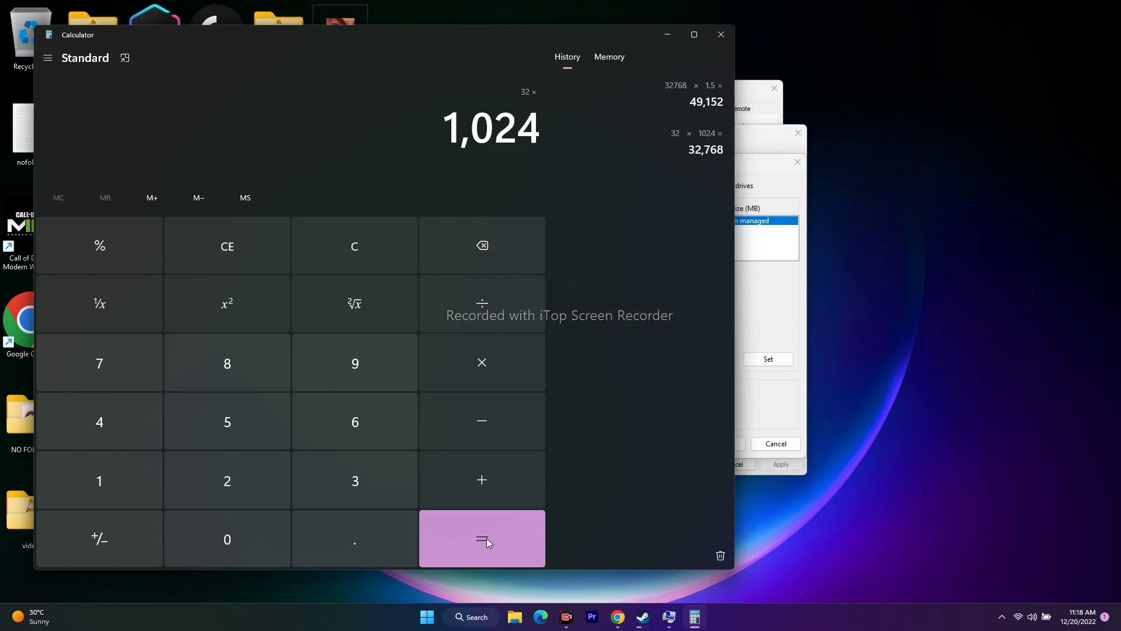
{"action": "left_click", "coordinate": [508, 541]}
{"action": "left_click", "coordinate": [473, 367]}
{"action": "left_click", "coordinate": [367, 483]}
{"action": "left_click", "coordinate": [459, 521]}
- Copy the new product, minimize Calculator and paste 98,304 as the maximum size (MB) for drive C:
{"action": "double_click", "coordinate": [422, 129]}
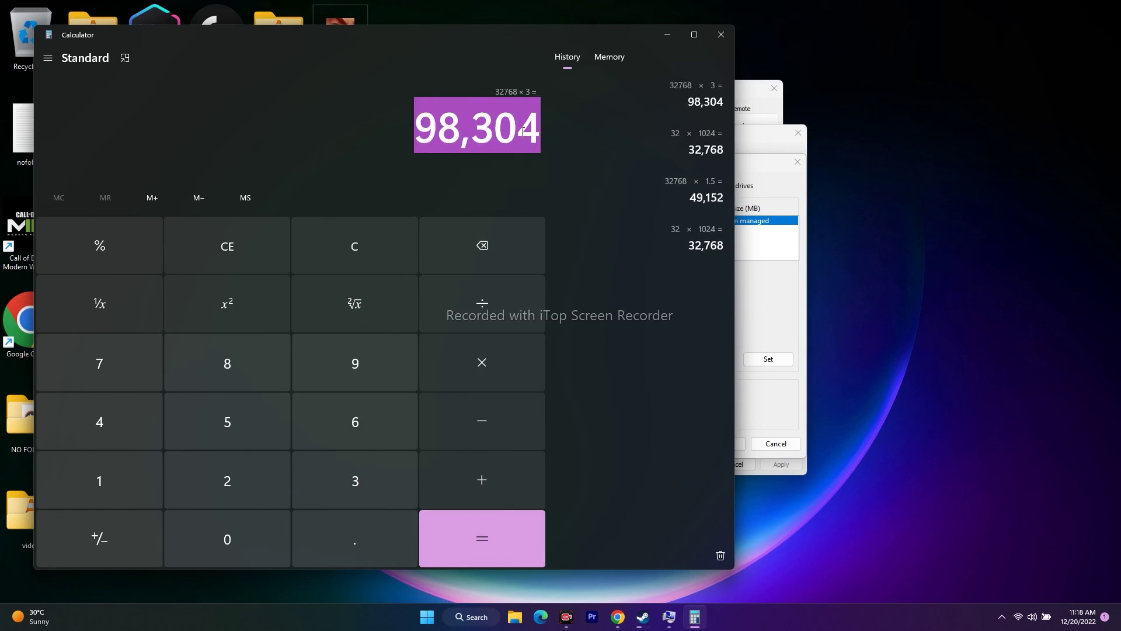
{"action": "left_click", "coordinate": [668, 35]}
{"action": "right_click", "coordinate": [688, 330]}
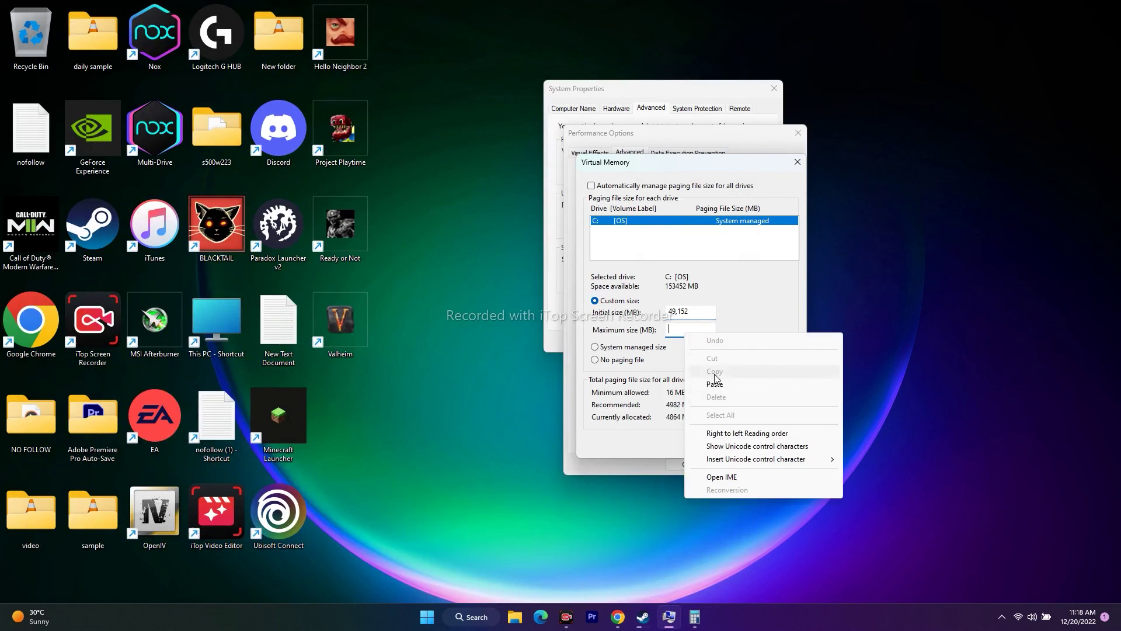
{"action": "left_click", "coordinate": [718, 382]}
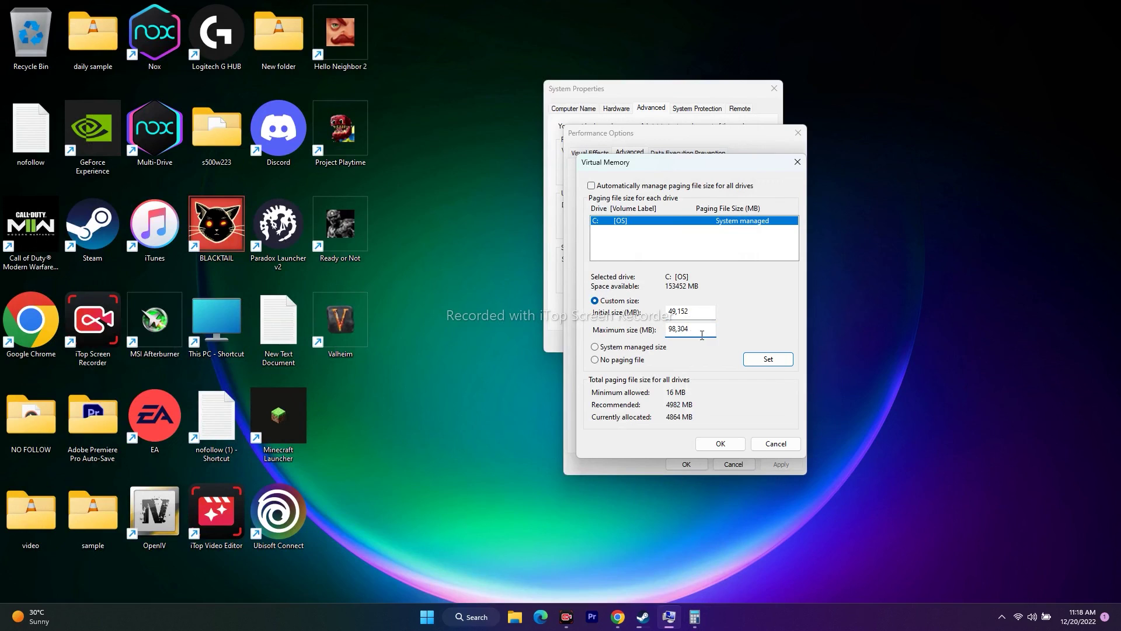
- Cancel the virtual memory changes, close the Performance Options and System Properties dialogs, and switch to Valheim's library page in Steam
{"action": "left_click", "coordinate": [700, 312]}
{"action": "left_click", "coordinate": [702, 331]}
{"action": "left_click", "coordinate": [794, 444]}
{"action": "left_click", "coordinate": [798, 133]}
{"action": "left_click", "coordinate": [774, 89]}
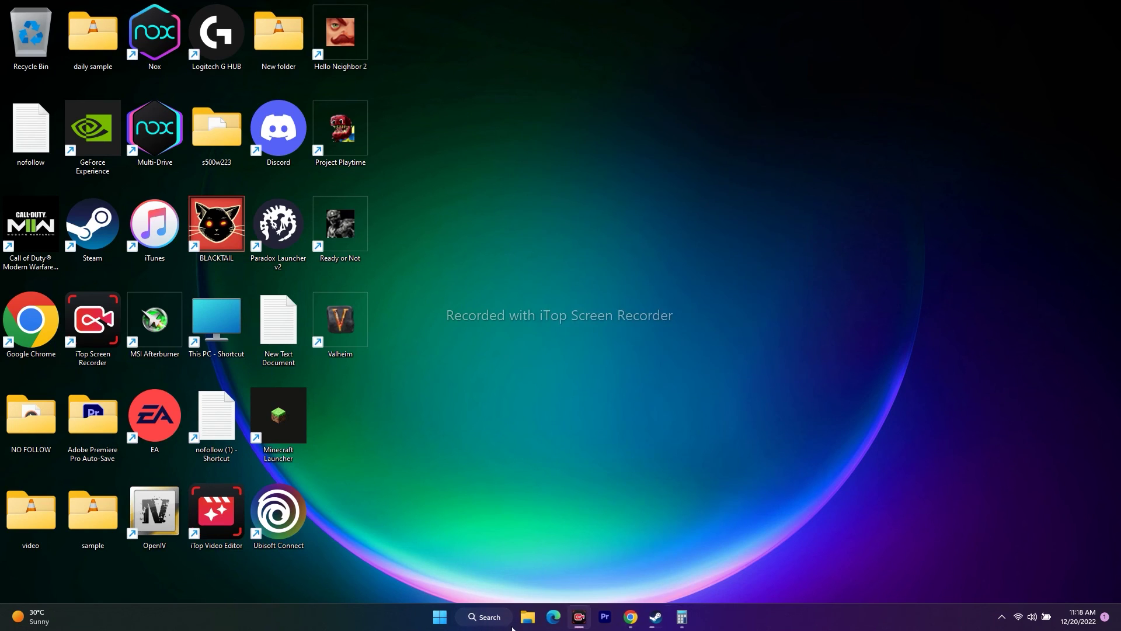
{"action": "left_click", "coordinate": [622, 579]}
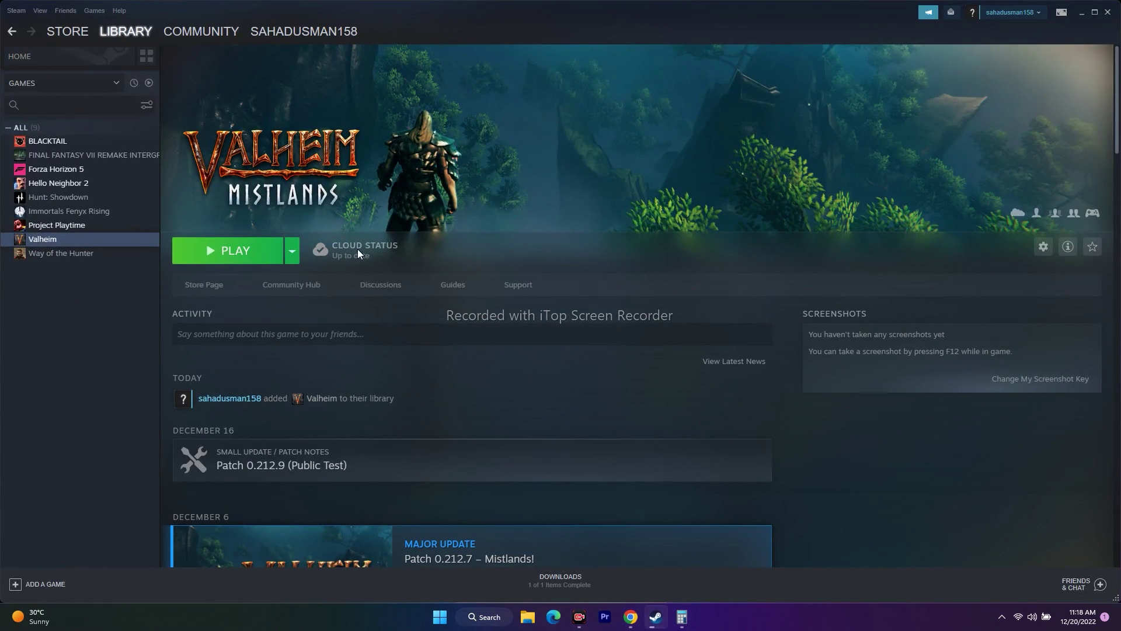